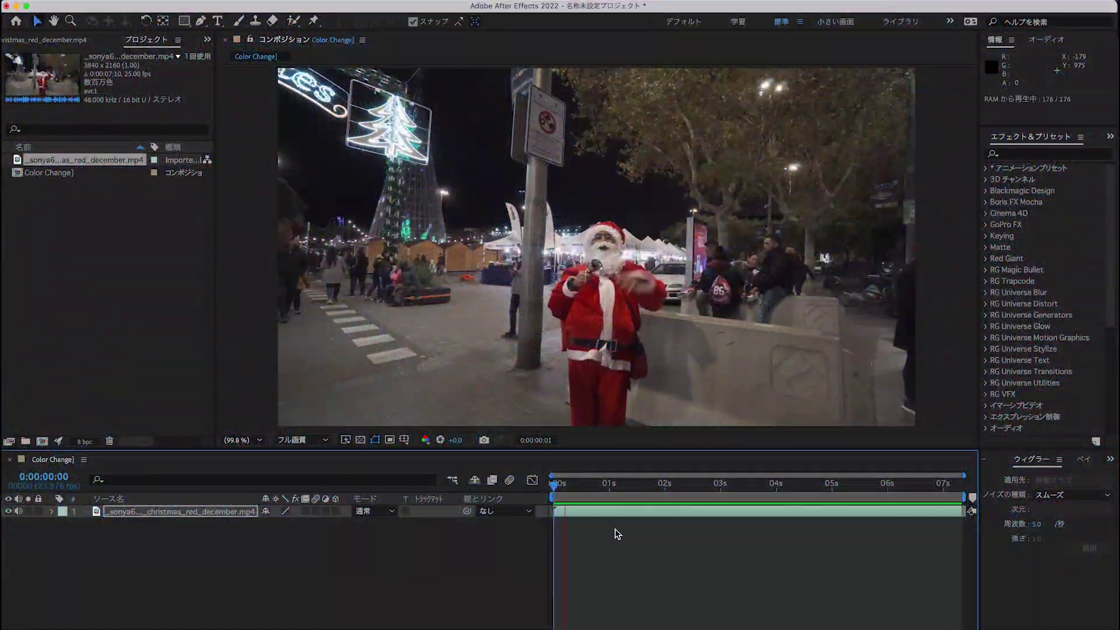
Play and scrub the night street footage, then stop on frame 0:00:02:03 where Santa faces the camera.
{"action": "key", "text": "space"}
{"action": "mouse_move", "coordinate": [603, 503]}
{"action": "left_mouse_down"}
{"action": "mouse_move", "coordinate": [607, 524]}
{"action": "mouse_move", "coordinate": [744, 499]}
{"action": "mouse_move", "coordinate": [636, 479]}
{"action": "mouse_move", "coordinate": [672, 481]}
{"action": "left_mouse_up"}
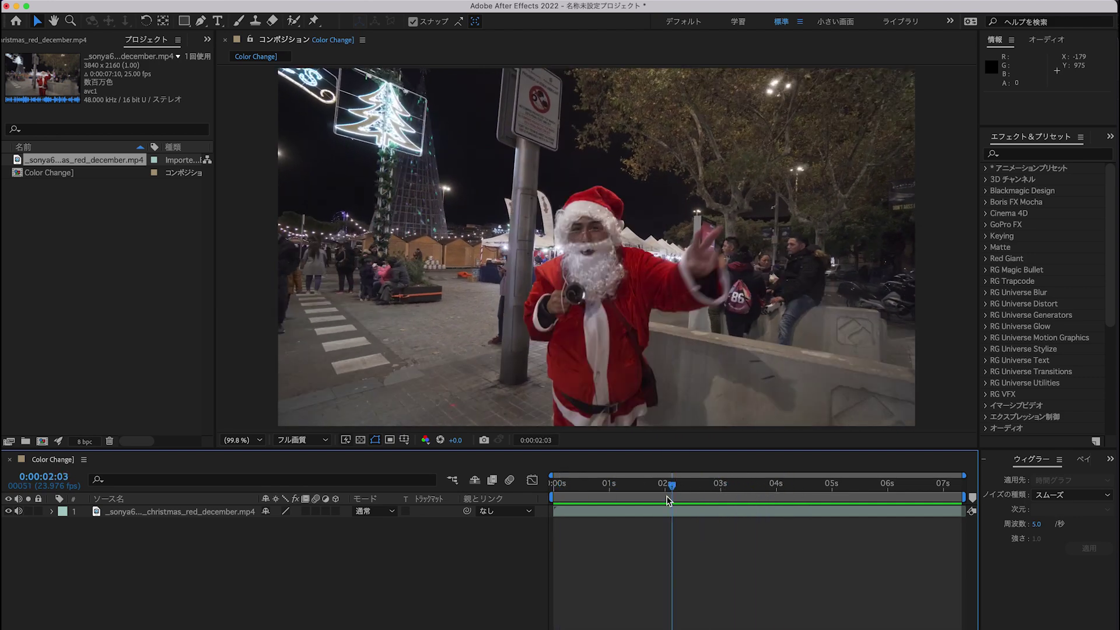
{"action": "left_click", "coordinate": [638, 511]}
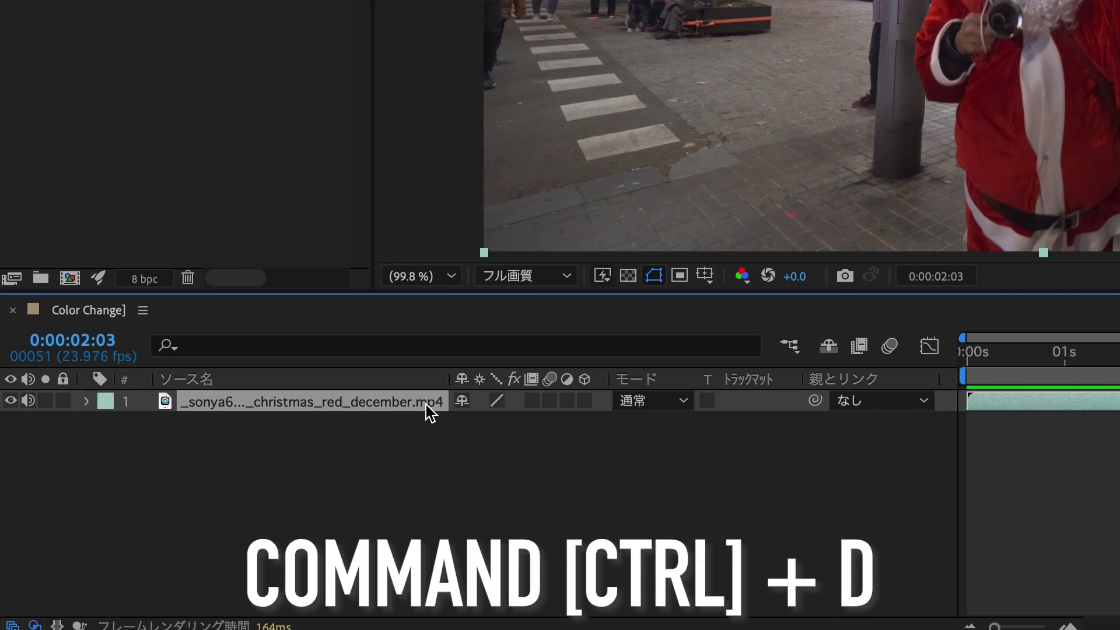
Duplicate the footage layer and start a Pen mask up Santa's left side past his hat.
{"action": "key", "text": "ctrl+d"}
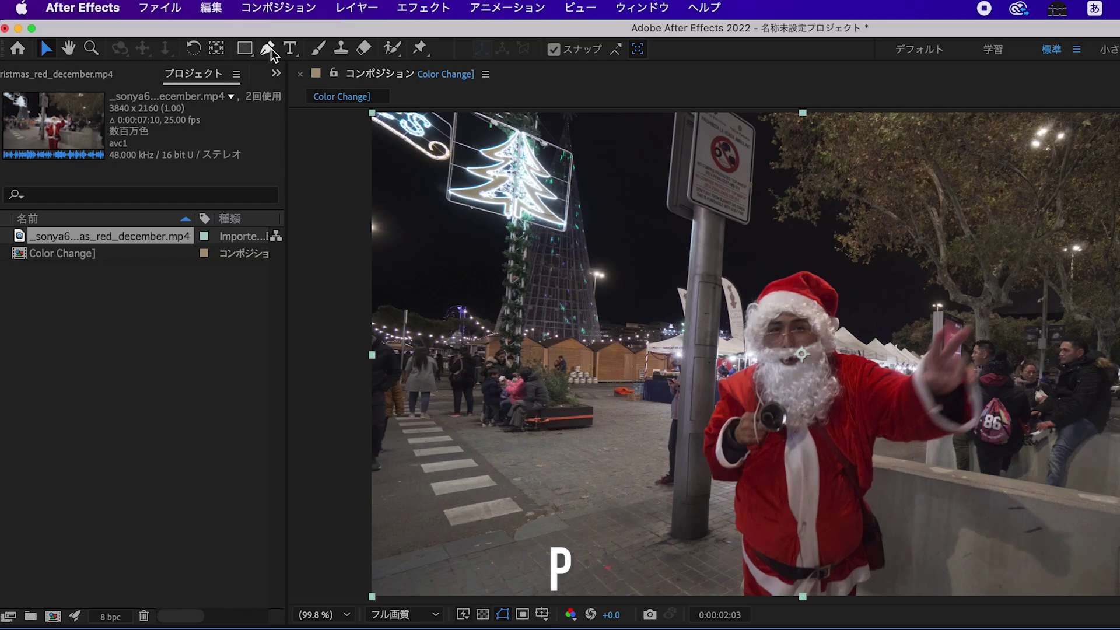
{"action": "left_click", "coordinate": [269, 51]}
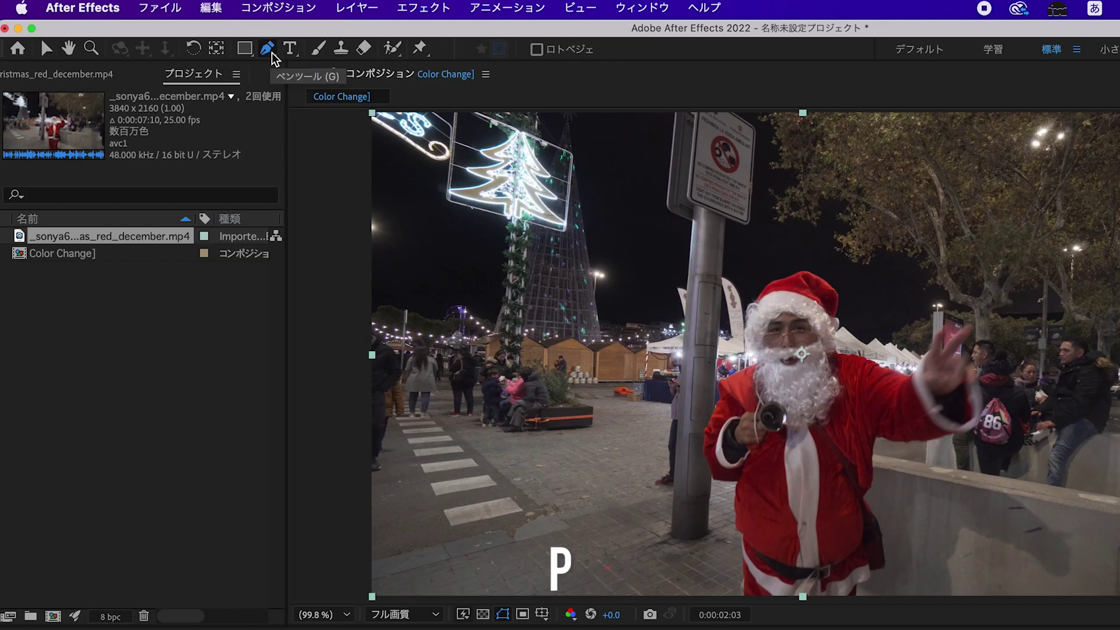
{"action": "left_click", "coordinate": [725, 596]}
{"action": "left_click", "coordinate": [714, 521]}
{"action": "left_click", "coordinate": [683, 472]}
{"action": "left_click", "coordinate": [703, 340]}
{"action": "left_click", "coordinate": [728, 267]}
Continue the mask outline across above Santa's hat, past his raised hand, and down to his feet.
{"action": "left_click", "coordinate": [822, 249]}
{"action": "left_click", "coordinate": [946, 286]}
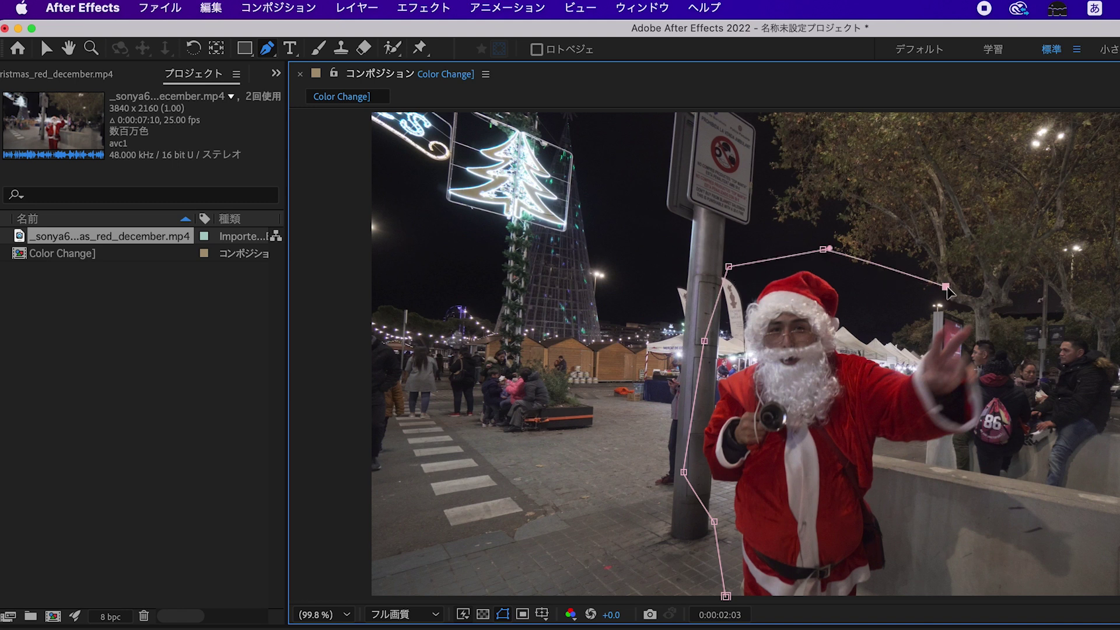
{"action": "left_click", "coordinate": [987, 317]}
{"action": "left_click", "coordinate": [1013, 451]}
{"action": "left_click", "coordinate": [954, 537]}
{"action": "left_click", "coordinate": [911, 593]}
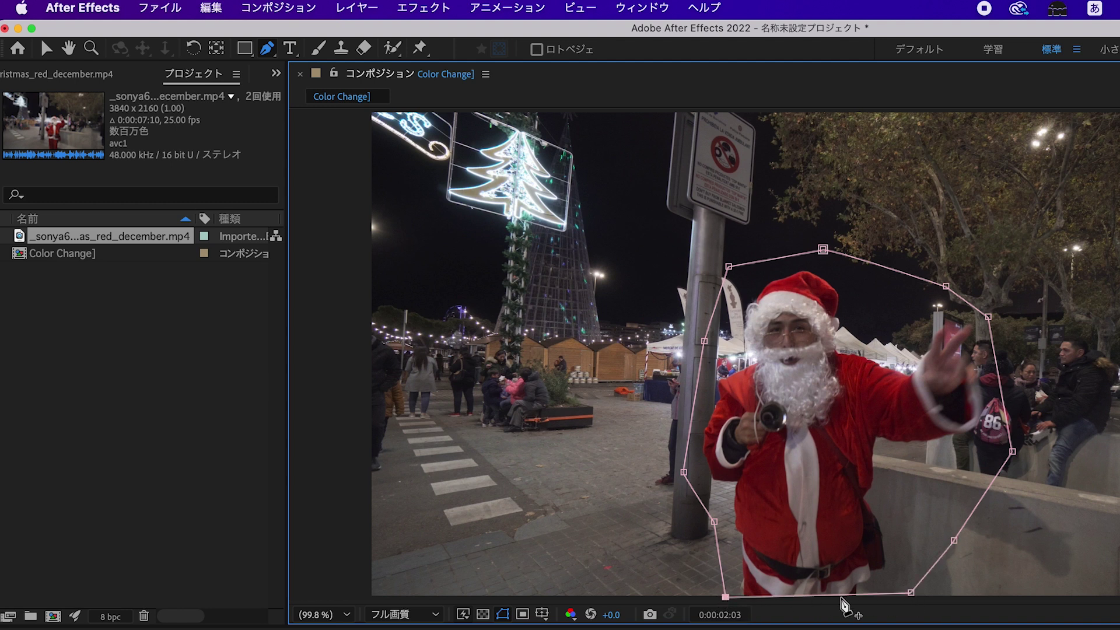
Close the mask path around Santa and enable keyframing on its Mask Path.
{"action": "double_click", "coordinate": [910, 594]}
{"action": "left_click_drag", "start_coordinate": [908, 595], "coordinate": [897, 599]}
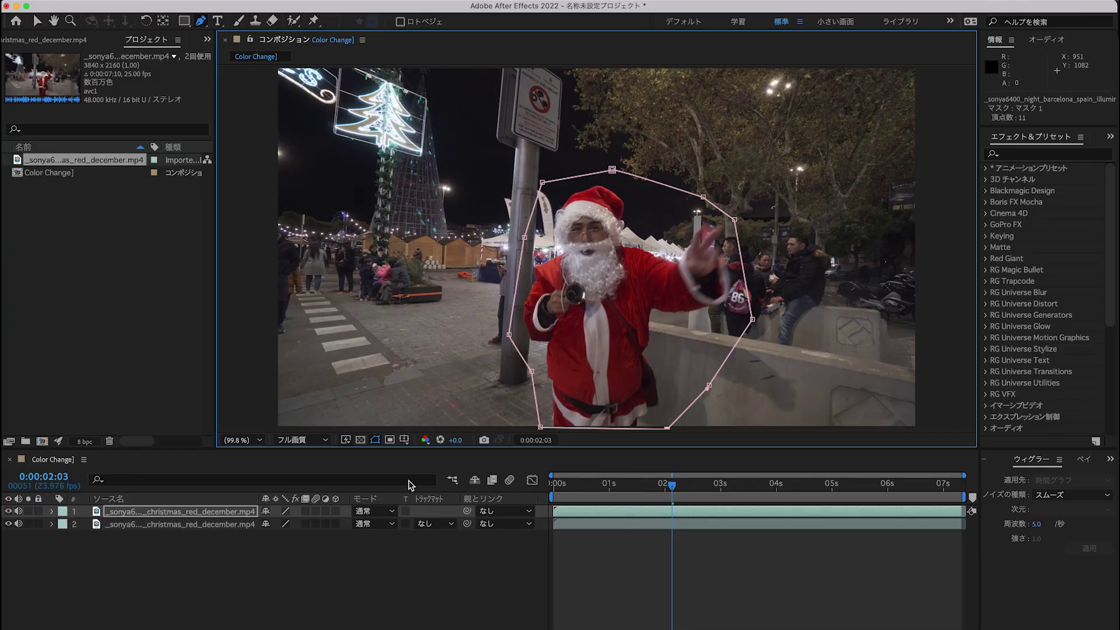
{"action": "key", "text": "m"}
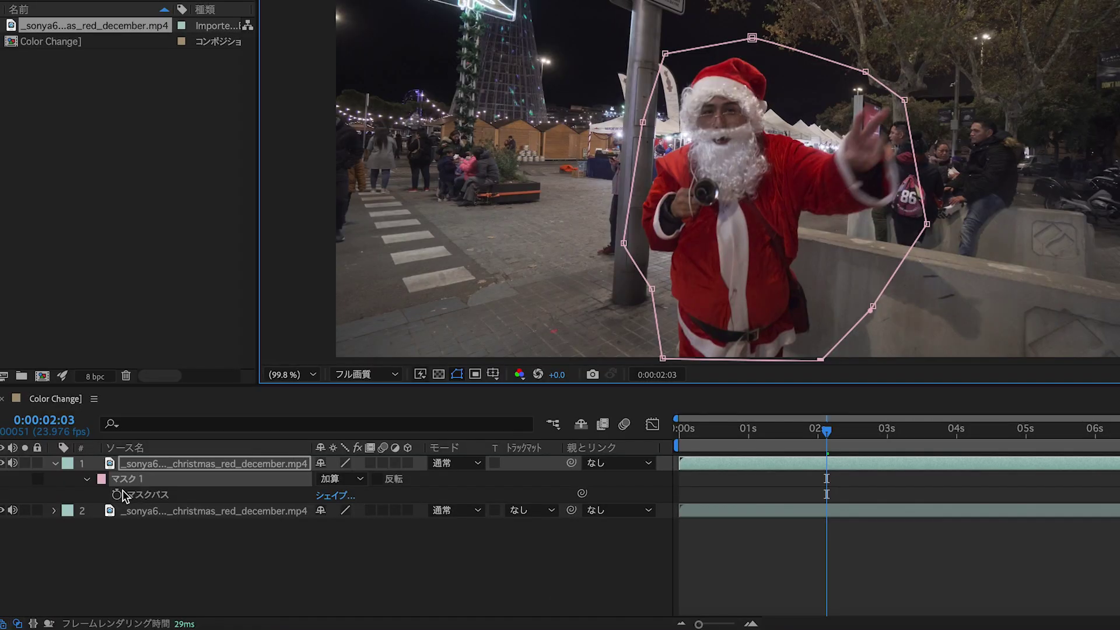
{"action": "left_click", "coordinate": [117, 495]}
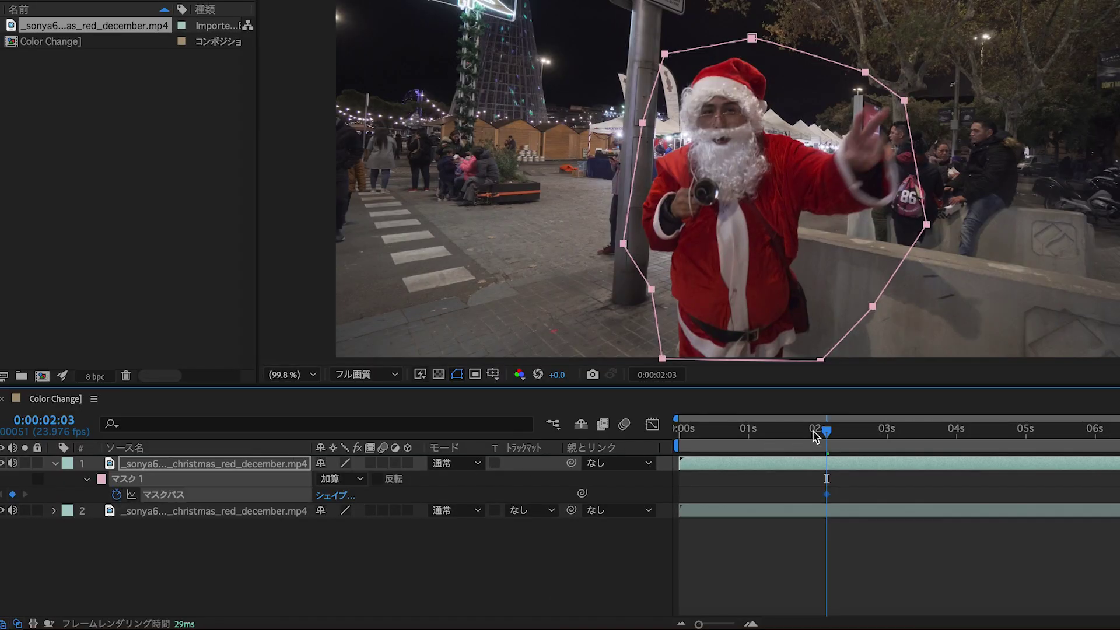
Free-transform the mask to refit Santa at the clip start and at several later frames.
{"action": "left_click_drag", "start_coordinate": [815, 434], "coordinate": [621, 446]}
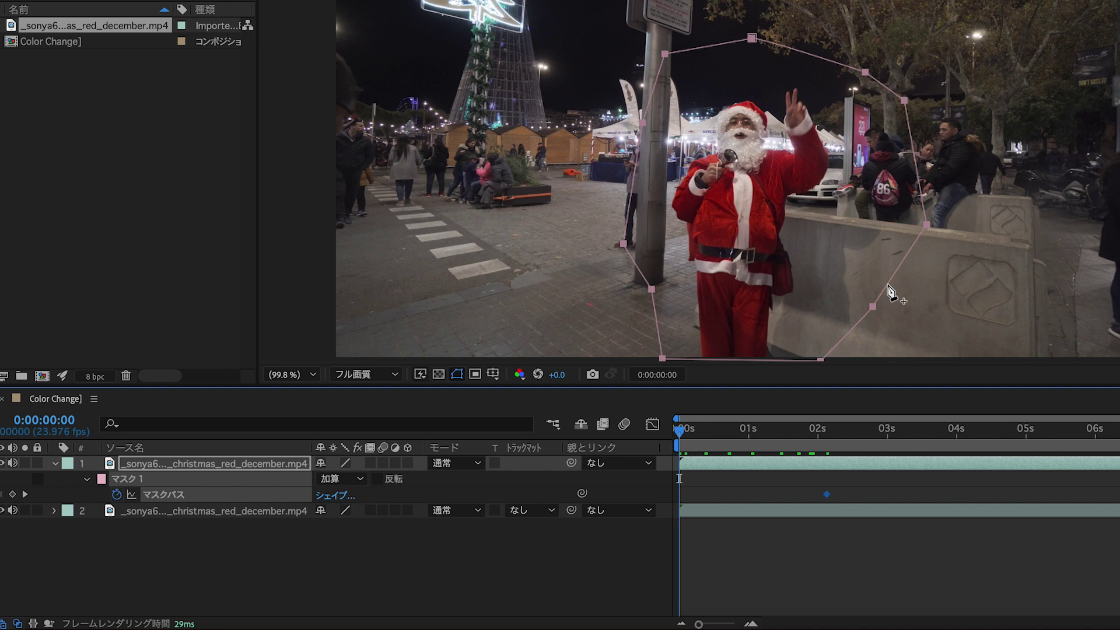
{"action": "double_click", "coordinate": [922, 225]}
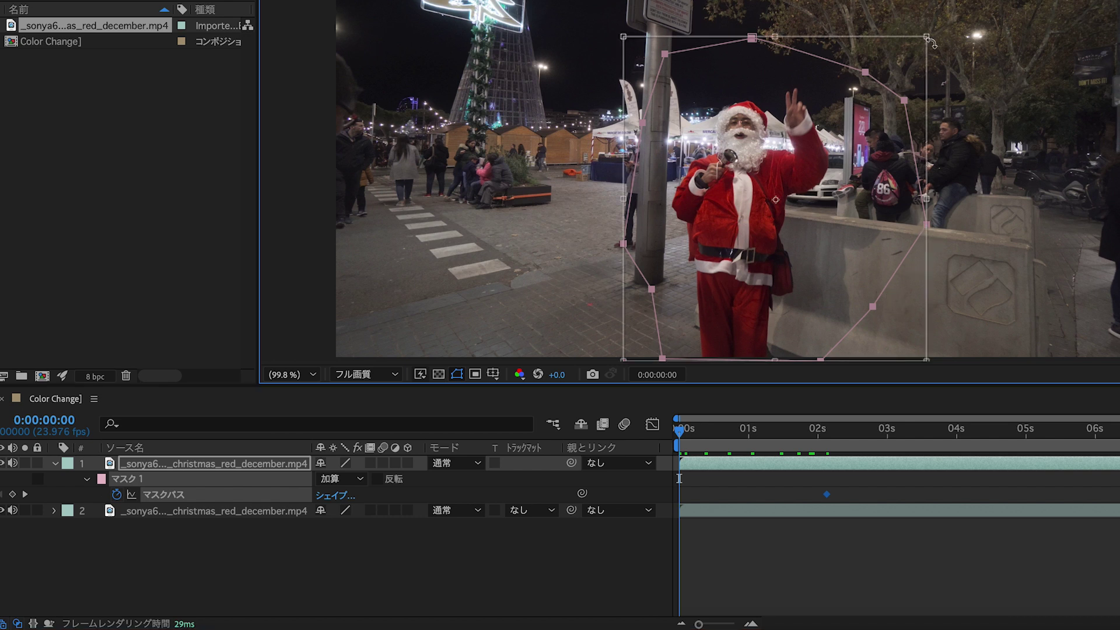
{"action": "left_click_drag", "start_coordinate": [925, 36], "coordinate": [850, 58]}
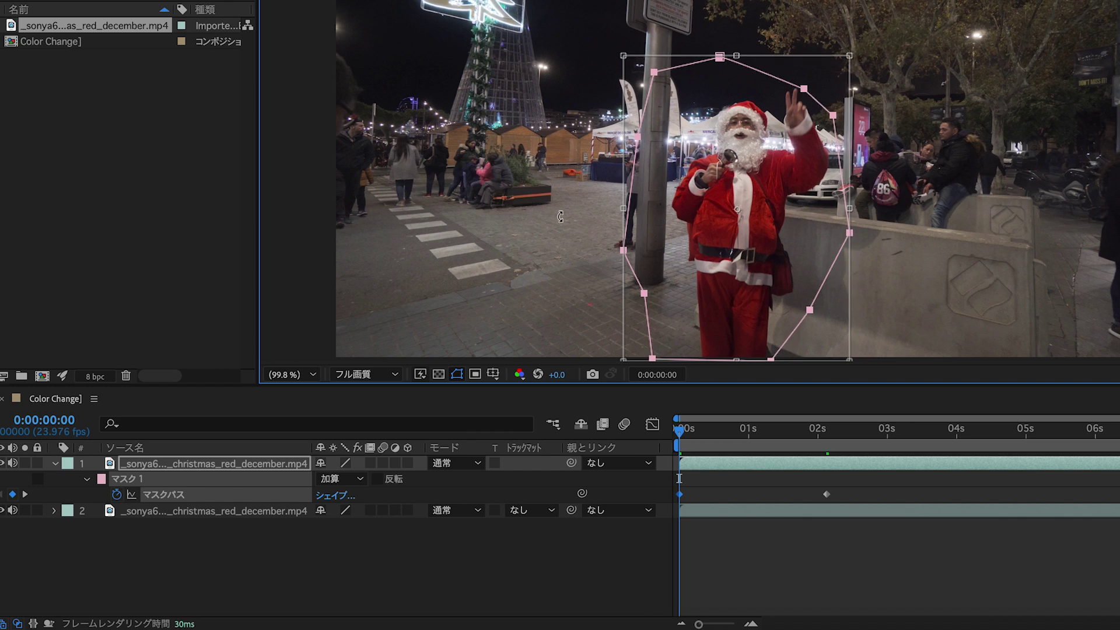
{"action": "left_click_drag", "start_coordinate": [622, 210], "coordinate": [653, 210]}
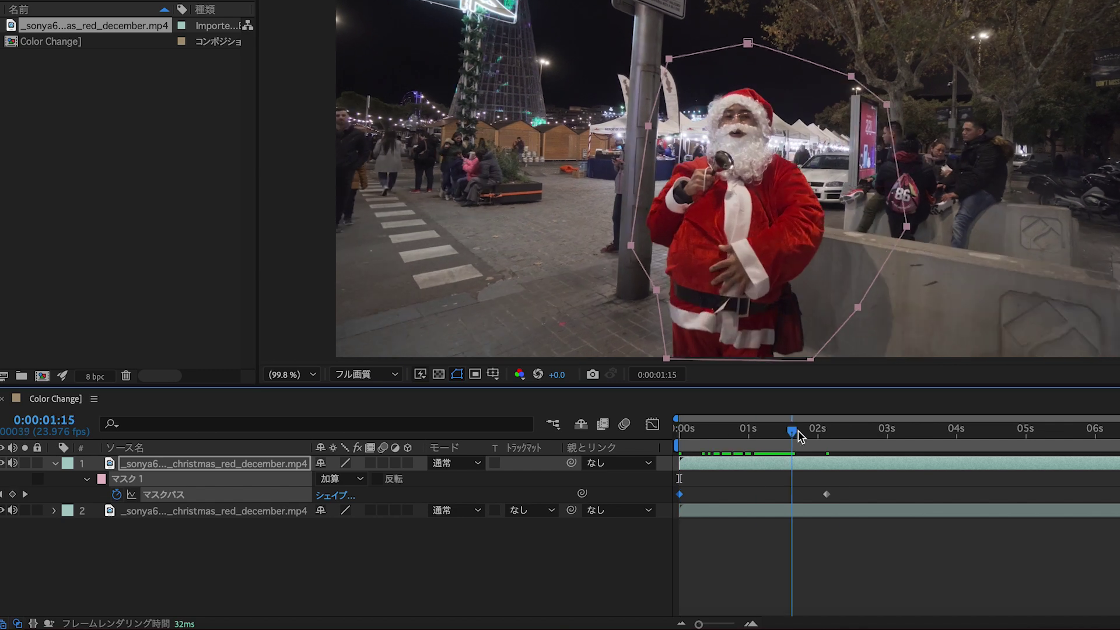
{"action": "left_click_drag", "start_coordinate": [704, 421], "coordinate": [907, 429]}
{"action": "left_click_drag", "start_coordinate": [933, 35], "coordinate": [869, 95]}
{"action": "left_click_drag", "start_coordinate": [907, 429], "coordinate": [852, 429]}
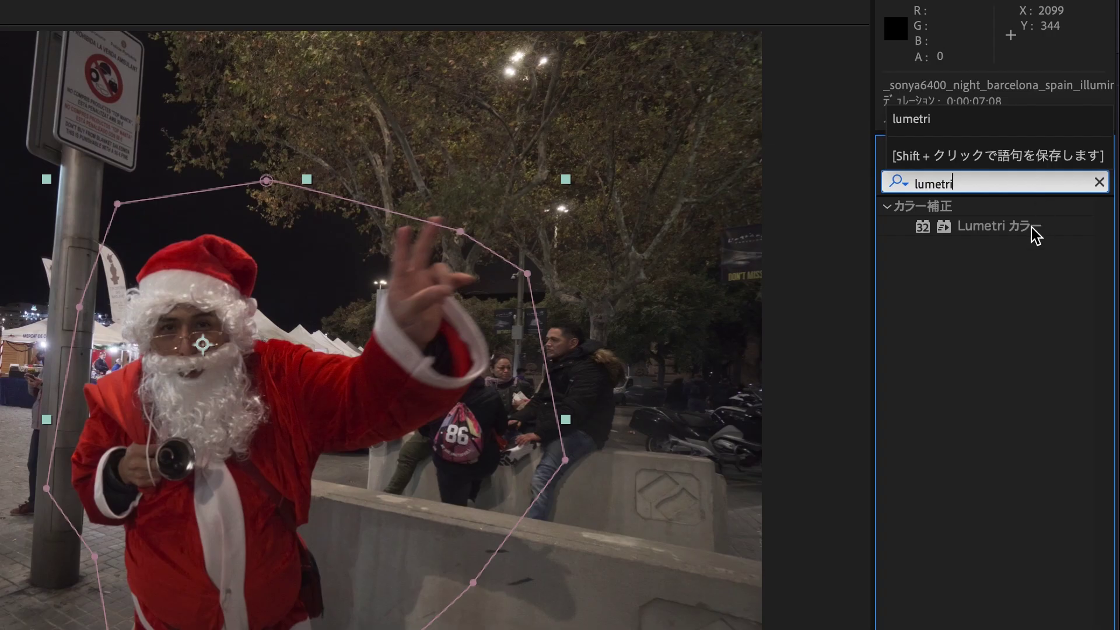
Apply Lumetri Color to the masked Santa layer and expand its Curves section.
{"action": "left_click", "coordinate": [1032, 228]}
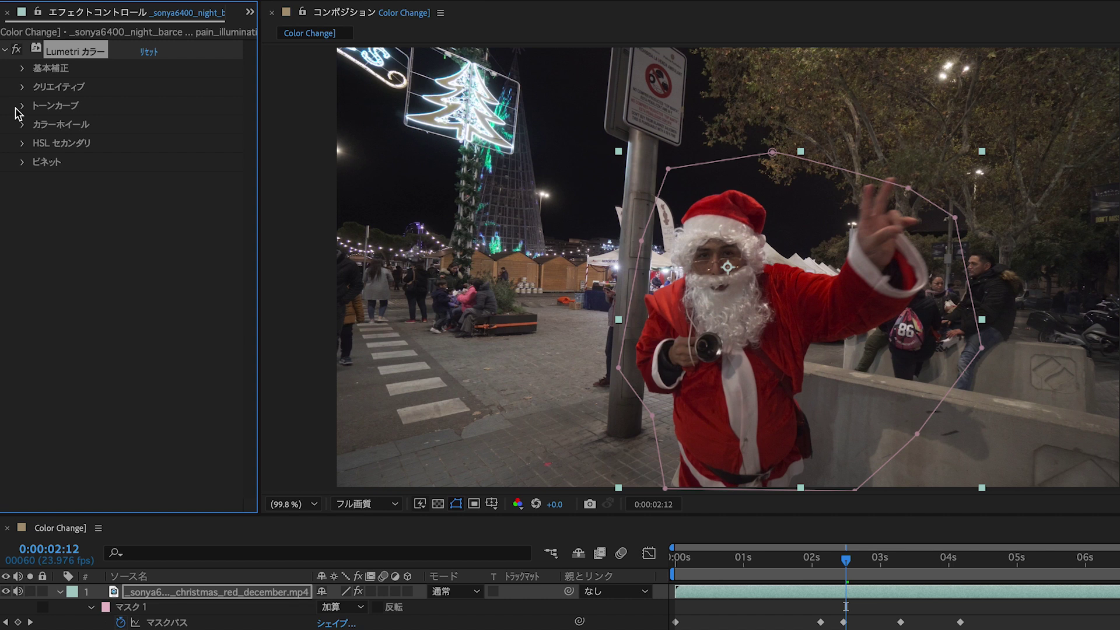
{"action": "left_click", "coordinate": [23, 87]}
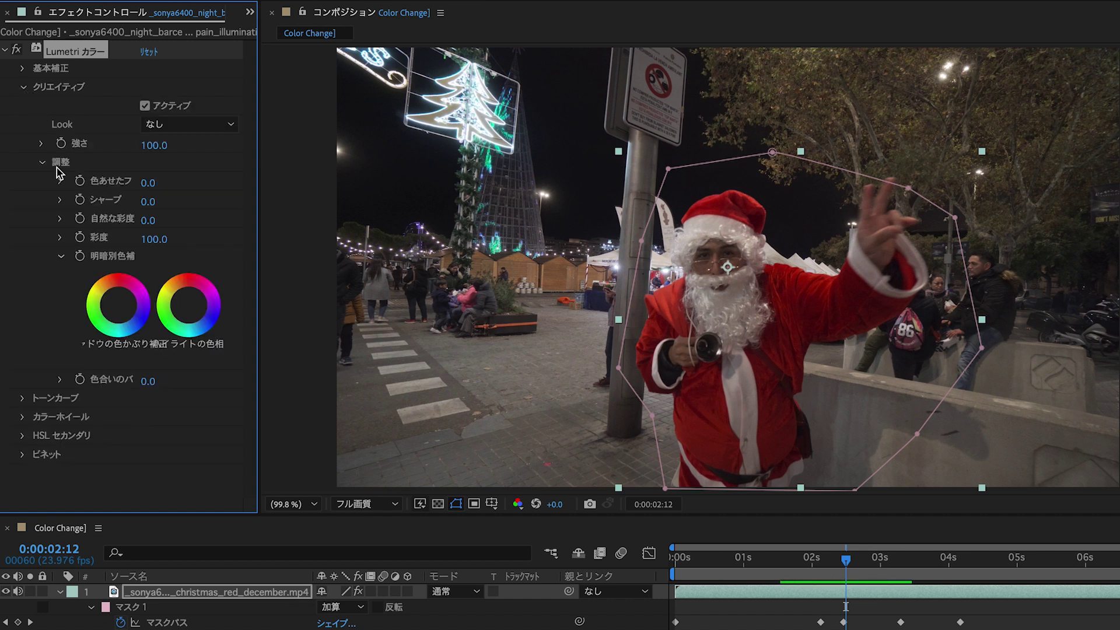
{"action": "left_click", "coordinate": [23, 87]}
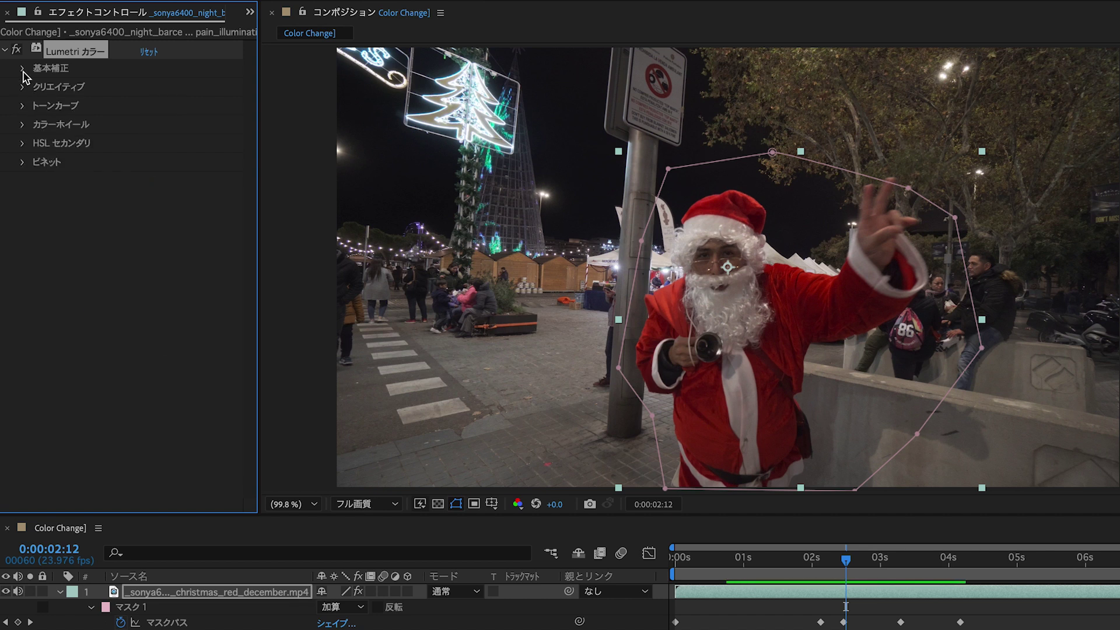
{"action": "left_click", "coordinate": [23, 68]}
{"action": "left_click", "coordinate": [24, 69]}
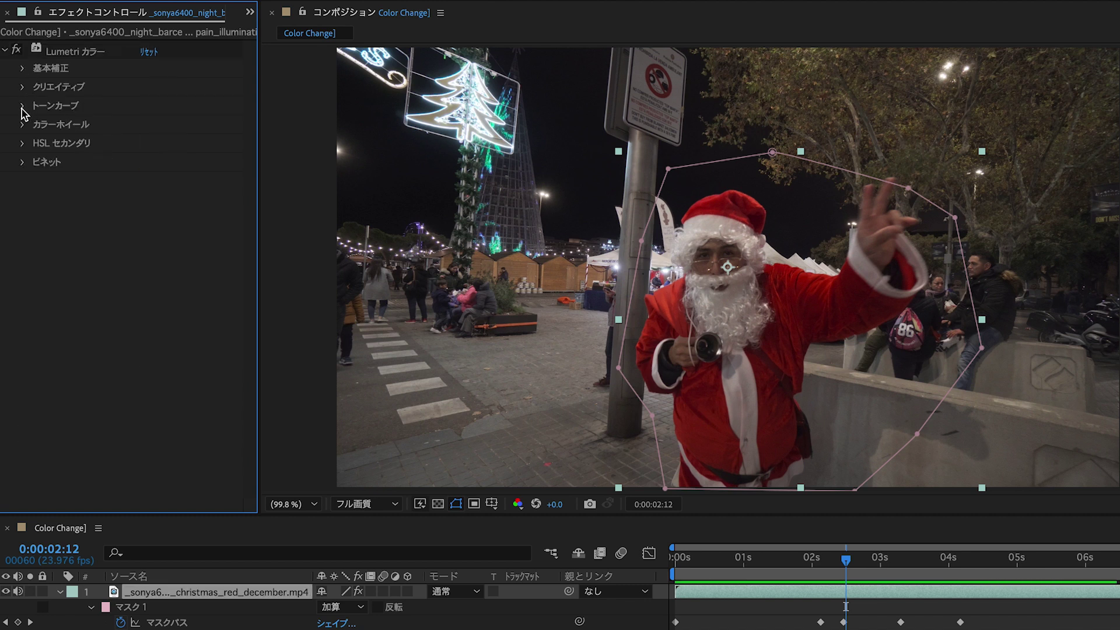
{"action": "left_click", "coordinate": [23, 106]}
{"action": "scroll", "coordinate": [27, 128], "scroll_direction": "down", "scroll_amount": 2}
{"action": "scroll", "coordinate": [44, 182], "scroll_direction": "down", "scroll_amount": 4}
{"action": "scroll", "coordinate": [42, 180], "scroll_direction": "down", "scroll_amount": 3}
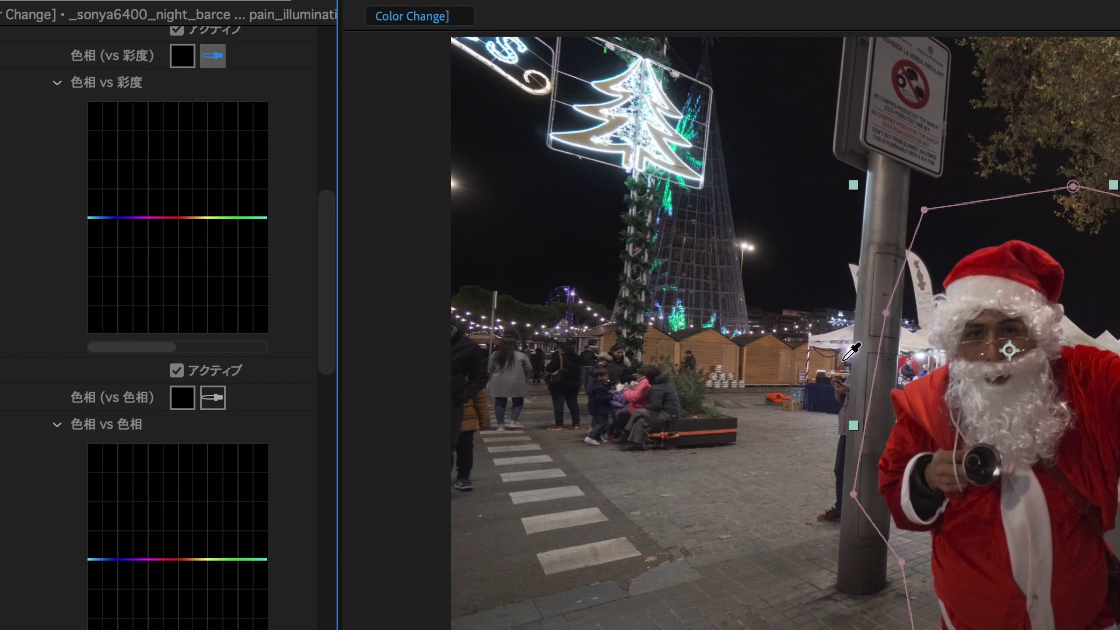
Sample the suit's red on the Hue vs Saturation curve and pull that point down.
{"action": "left_click", "coordinate": [929, 422]}
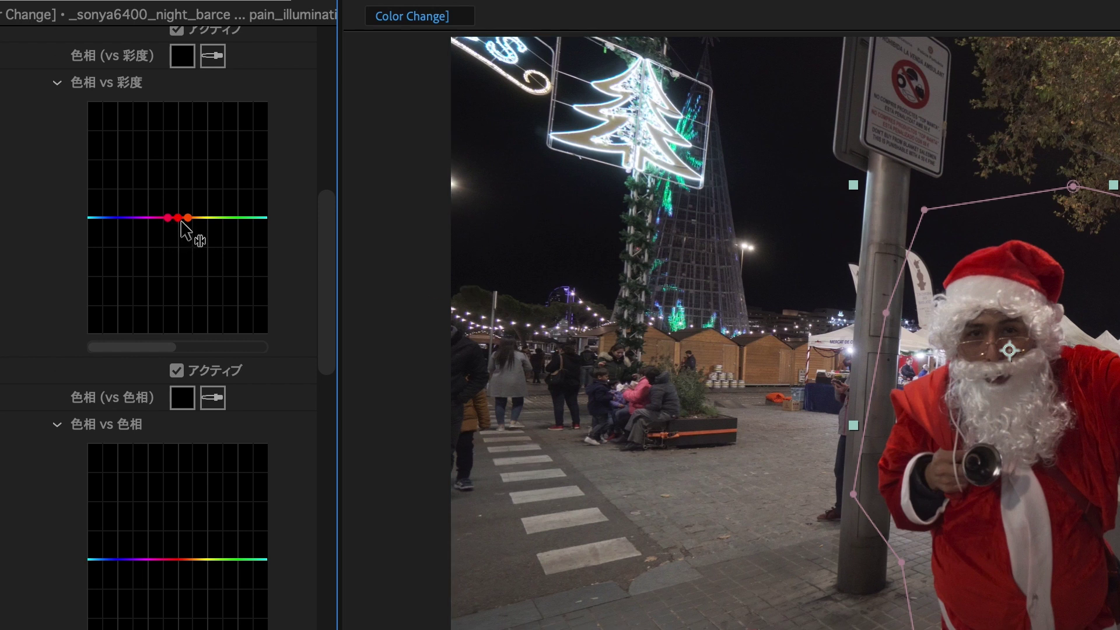
{"action": "mouse_move", "coordinate": [178, 219]}
{"action": "left_mouse_down"}
{"action": "mouse_move", "coordinate": [188, 248]}
{"action": "mouse_move", "coordinate": [149, 350]}
{"action": "mouse_move", "coordinate": [165, 58]}
{"action": "left_mouse_up"}
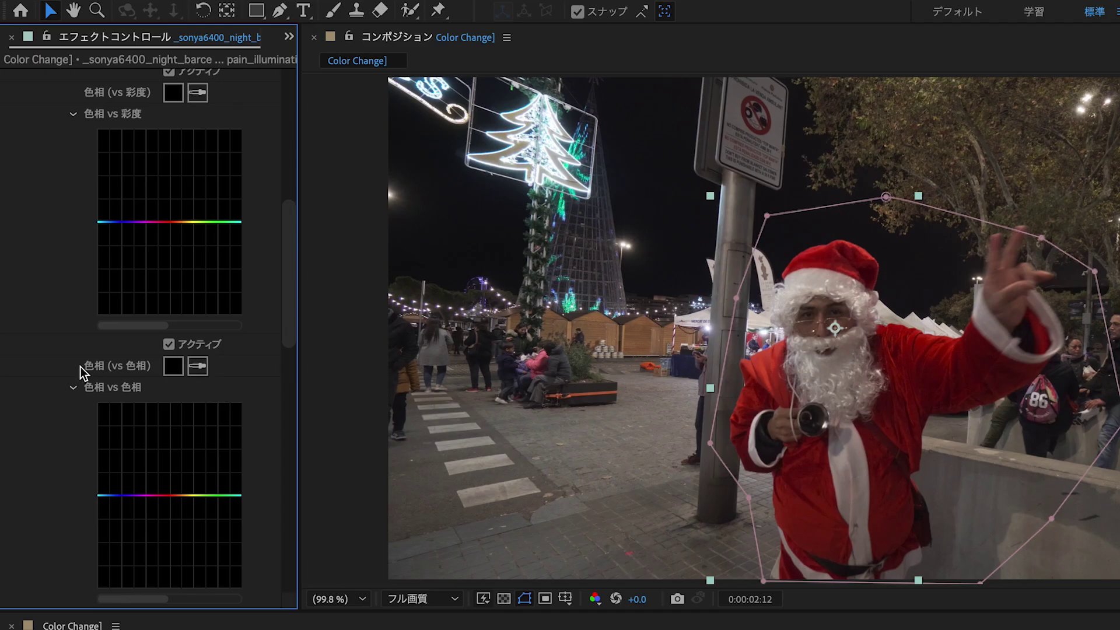
{"action": "scroll", "coordinate": [65, 359], "scroll_direction": "down", "scroll_amount": 3}
Sample the suit's red on the Hue vs Hue curve and shift that point toward teal.
{"action": "left_click", "coordinate": [198, 267]}
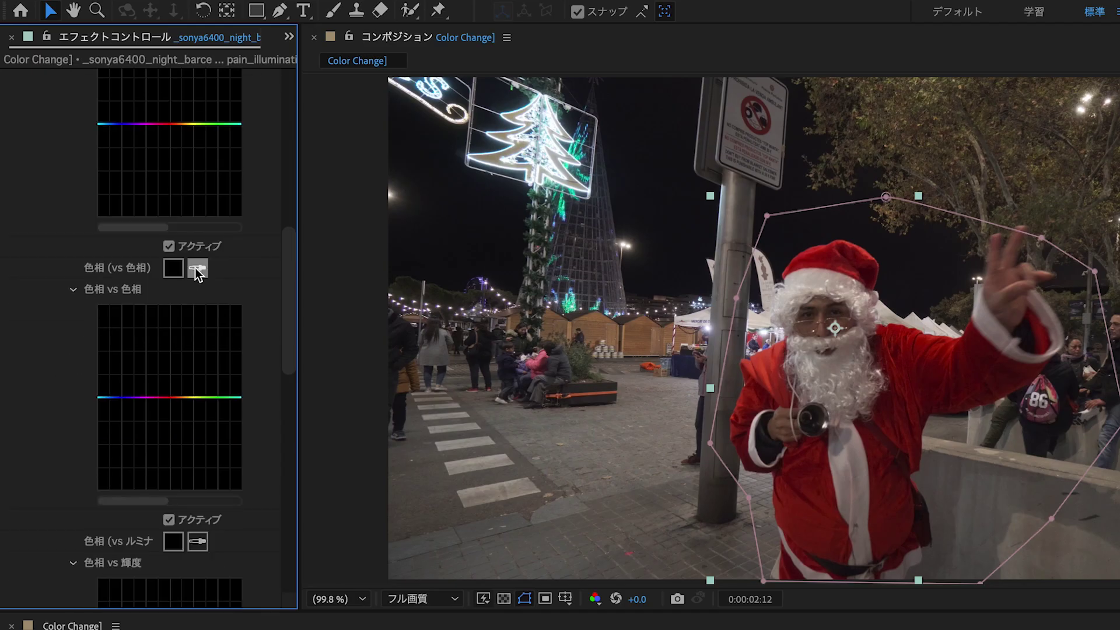
{"action": "left_click", "coordinate": [932, 349]}
{"action": "mouse_move", "coordinate": [169, 397]}
{"action": "left_mouse_down"}
{"action": "mouse_move", "coordinate": [169, 280]}
{"action": "mouse_move", "coordinate": [137, 489]}
{"action": "left_mouse_up"}
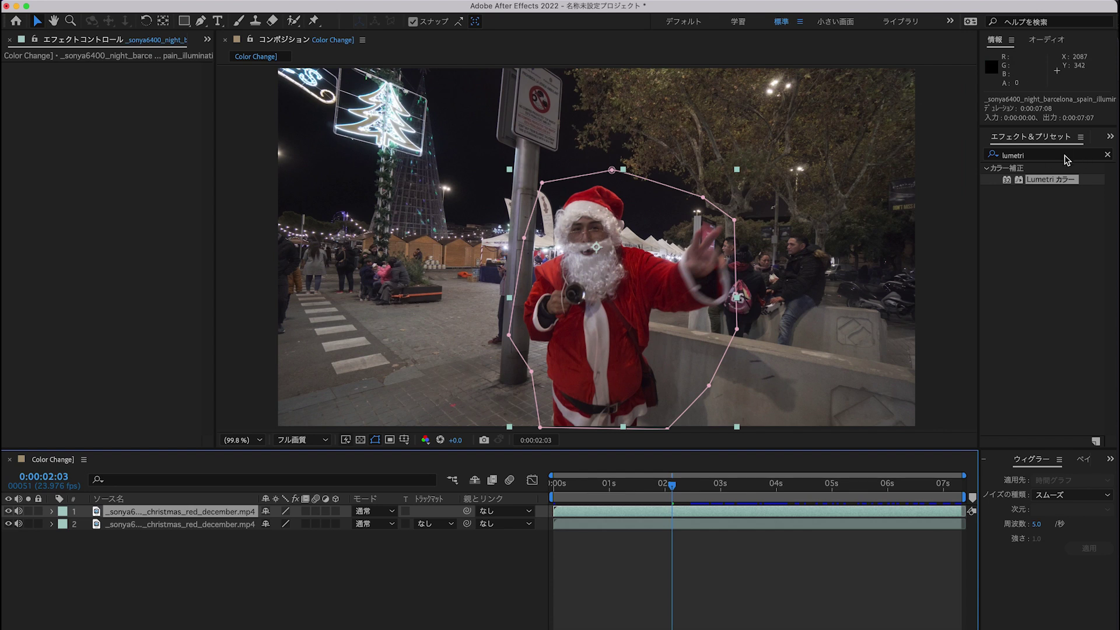
Apply Keylight (1.2) and sample Santa's red suit as the key colour.
{"action": "left_click", "coordinate": [1022, 155]}
{"action": "type", "text": "key"}
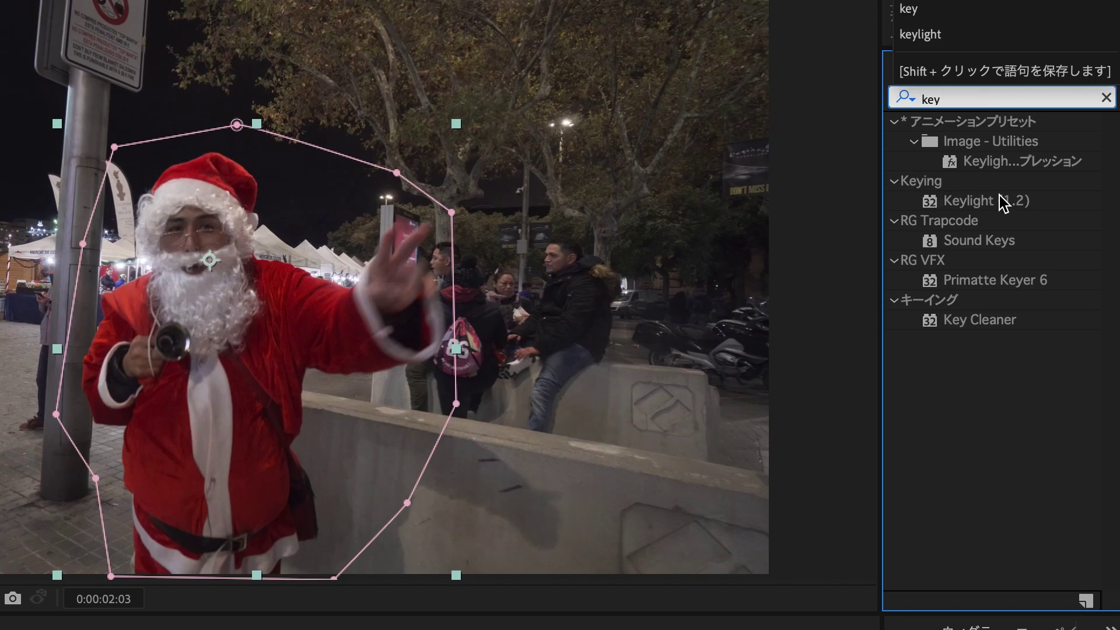
{"action": "left_click", "coordinate": [1001, 202]}
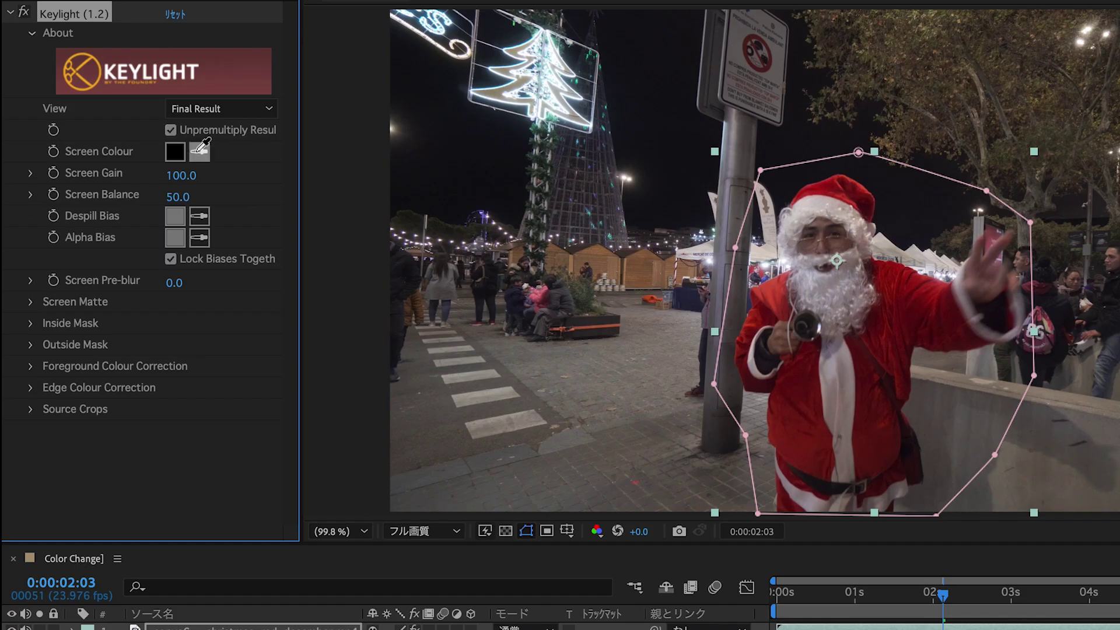
{"action": "left_click", "coordinate": [198, 152]}
{"action": "left_click", "coordinate": [884, 298]}
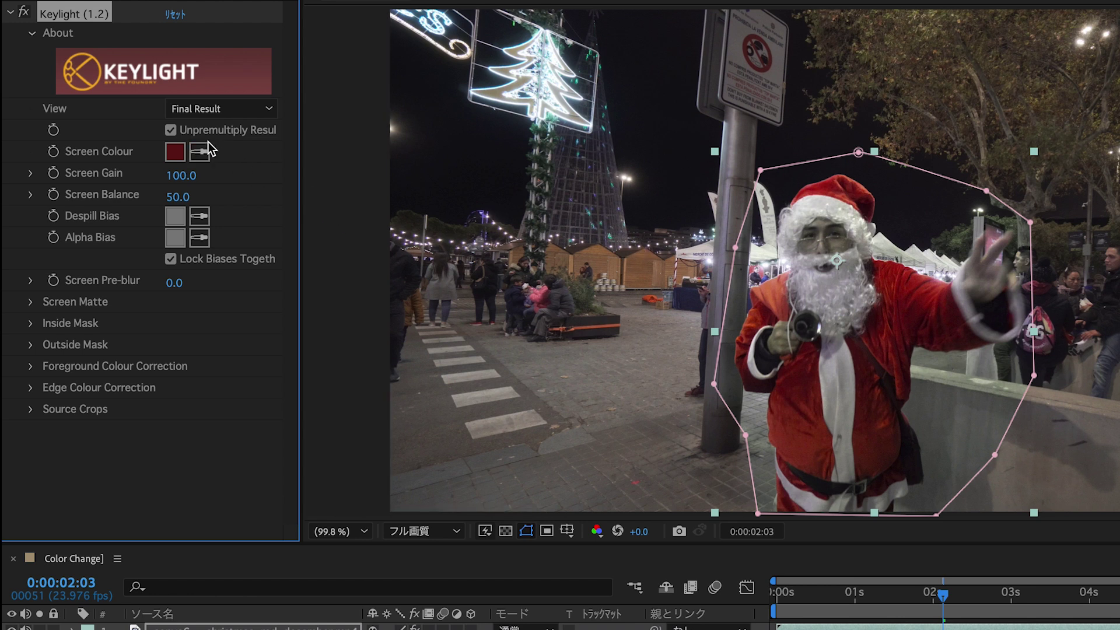
In Status view, set Clip White to 66.0 and Clip Black to 40.0, then return to Final Result.
{"action": "left_click", "coordinate": [200, 108]}
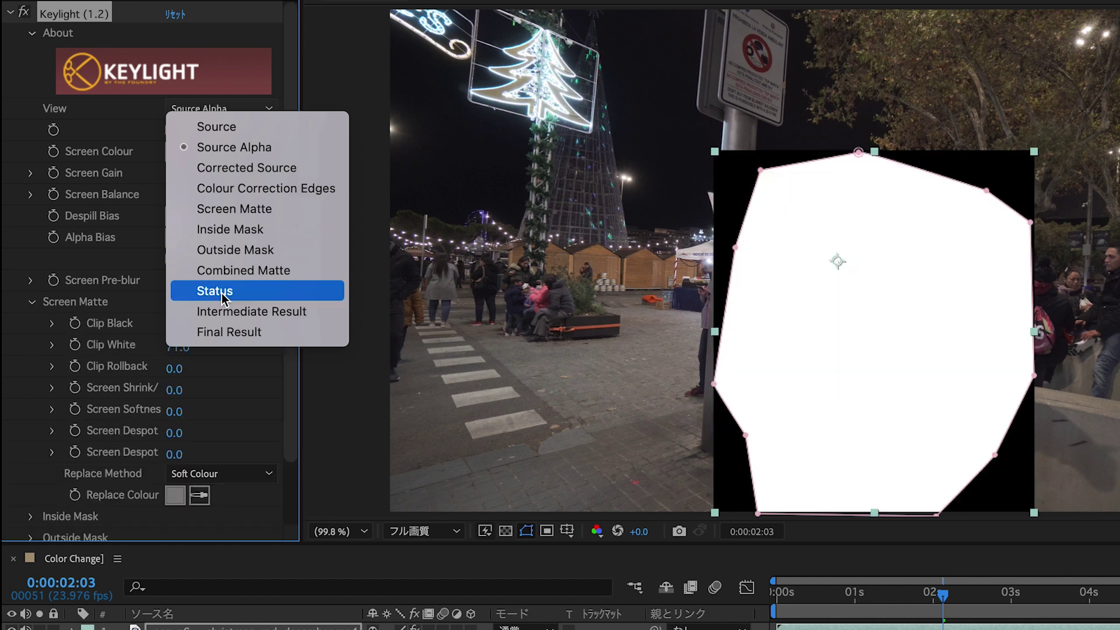
{"action": "left_click", "coordinate": [222, 292]}
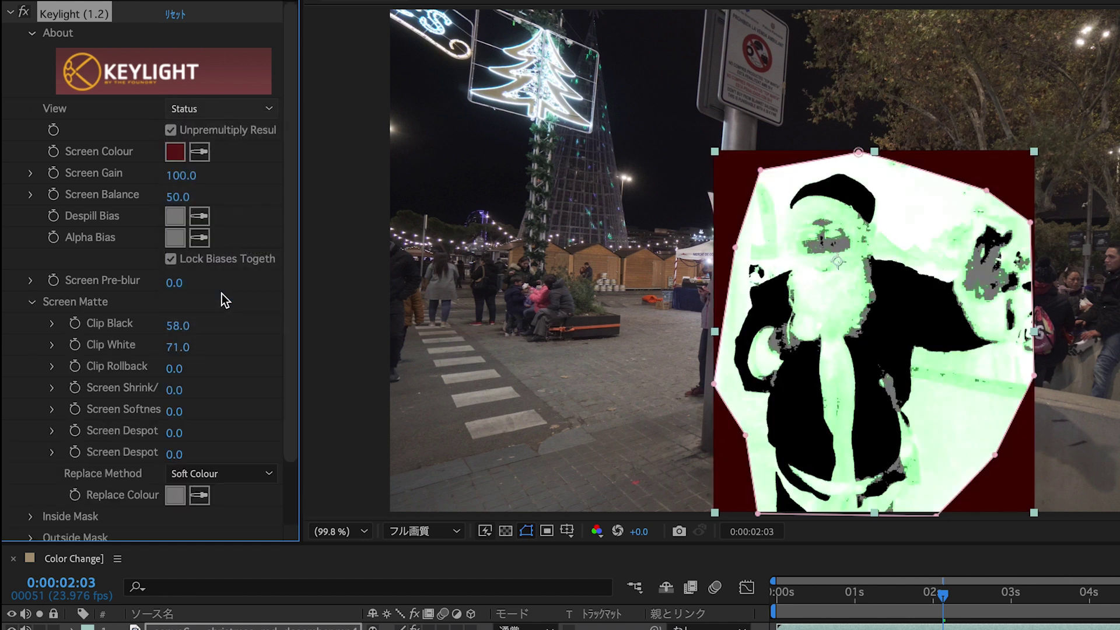
{"action": "left_click_drag", "start_coordinate": [177, 347], "coordinate": [181, 348]}
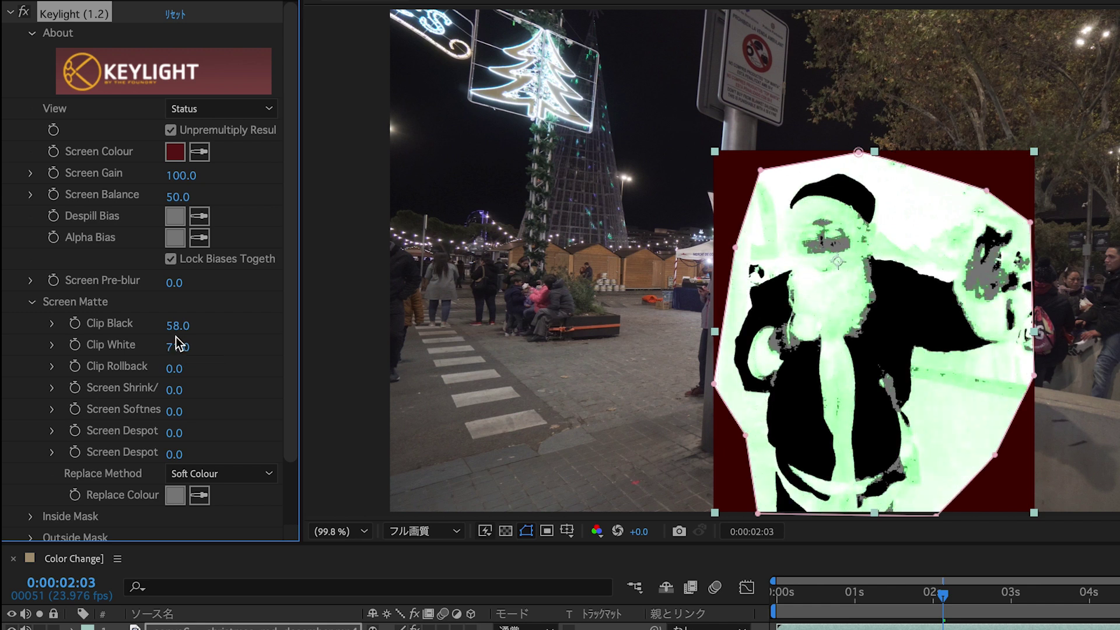
{"action": "left_click_drag", "start_coordinate": [177, 328], "coordinate": [170, 331]}
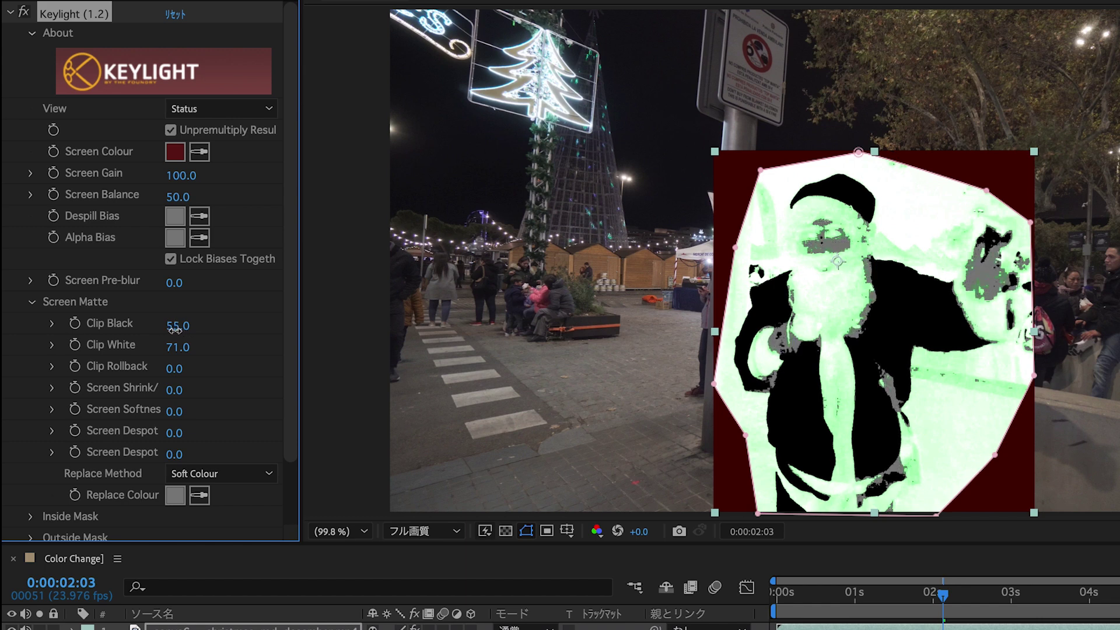
{"action": "left_click", "coordinate": [222, 108]}
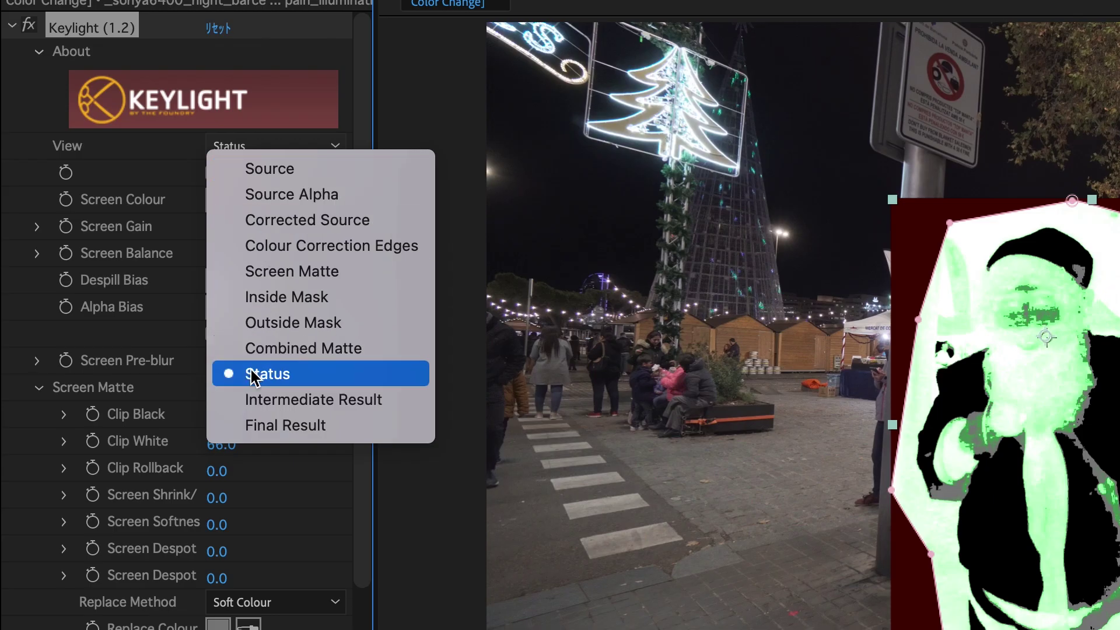
{"action": "left_click", "coordinate": [264, 430]}
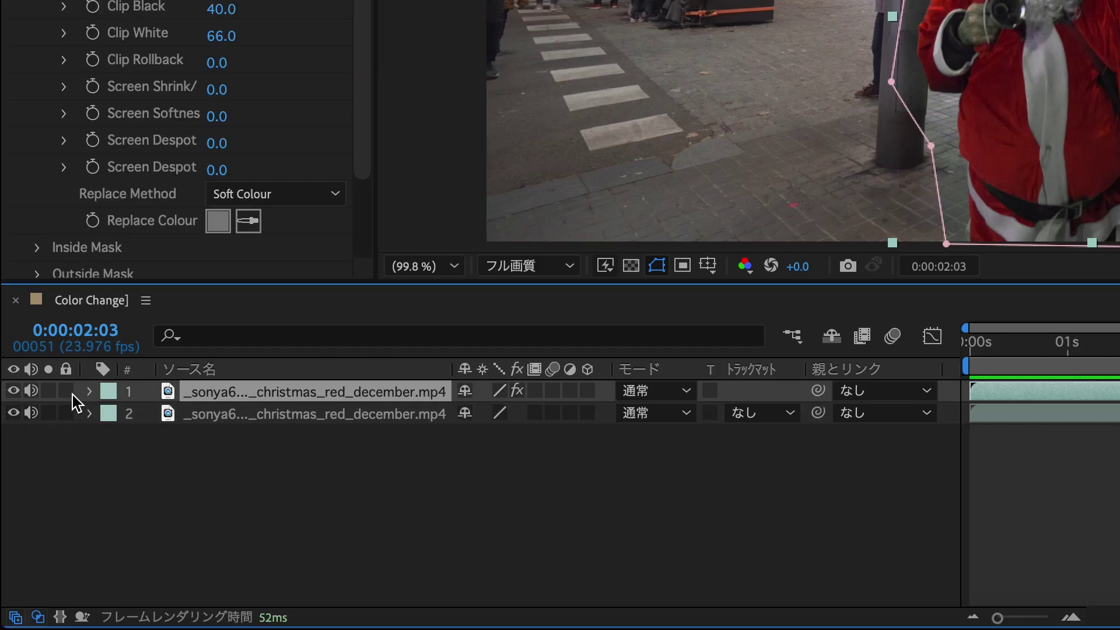
Solo the keyed layer, then select the Santa footage layer and duplicate it with Ctrl+D.
{"action": "left_click", "coordinate": [49, 391]}
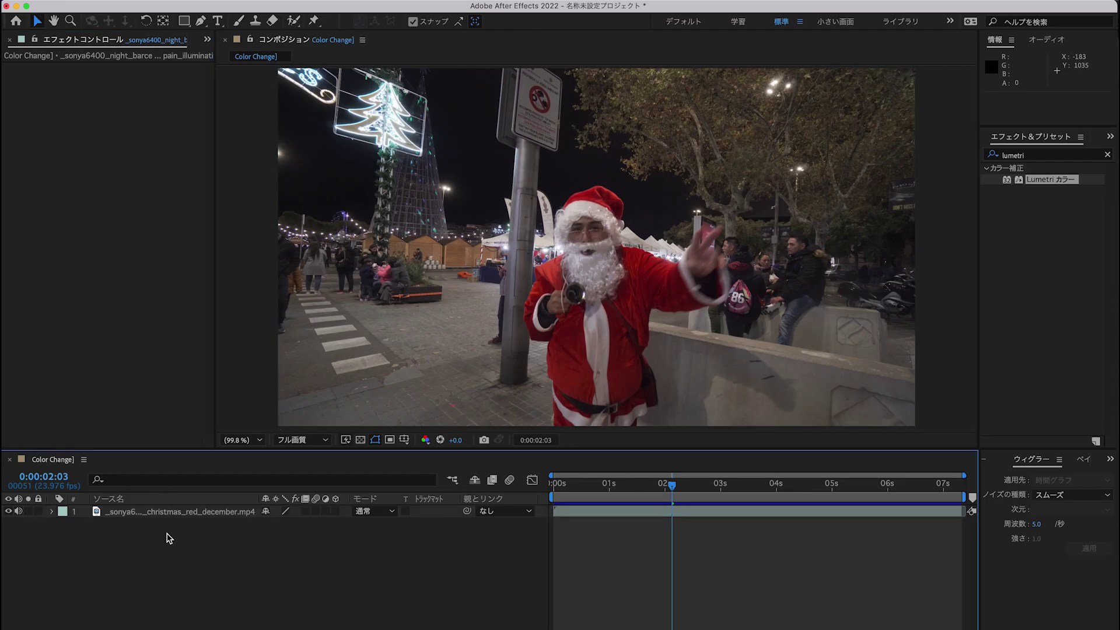
{"action": "left_click", "coordinate": [175, 511]}
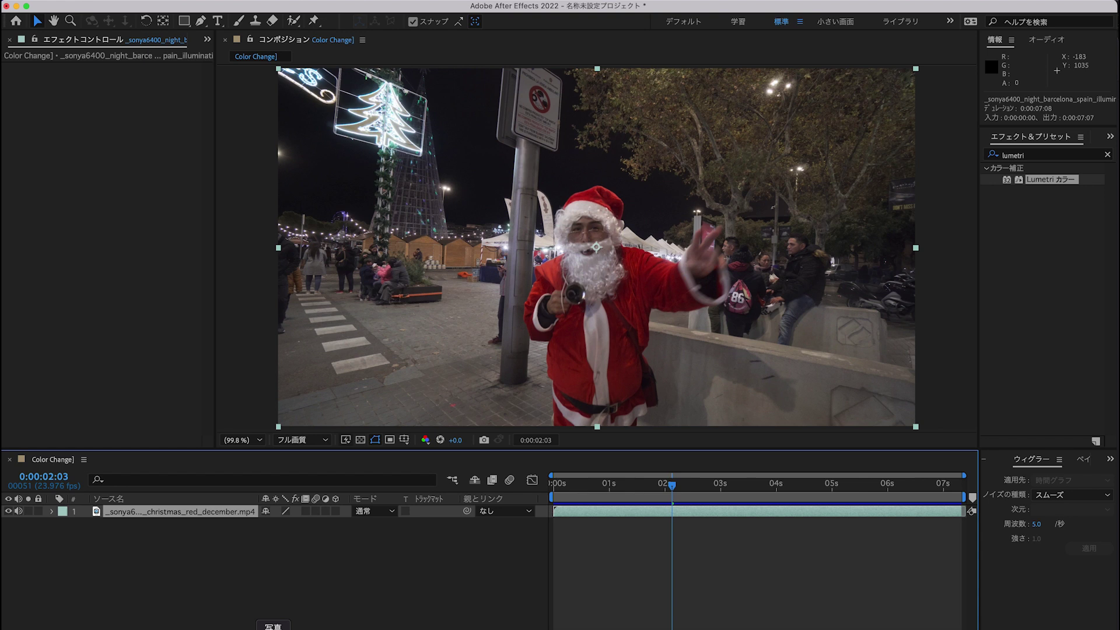
{"action": "key", "text": "ctrl+d"}
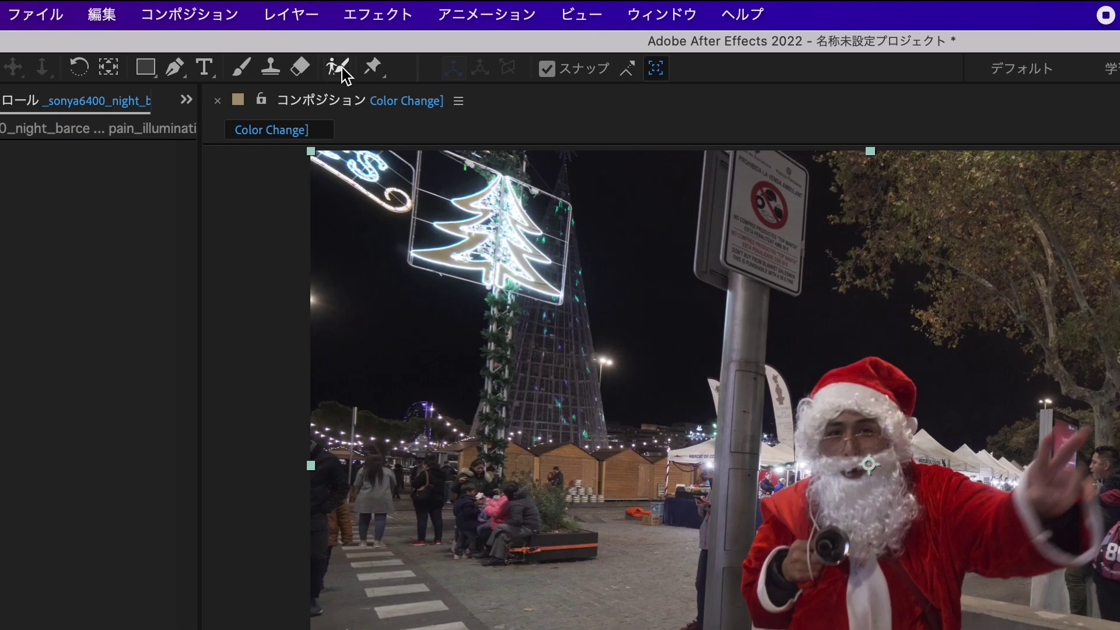
{"action": "left_click", "coordinate": [339, 68]}
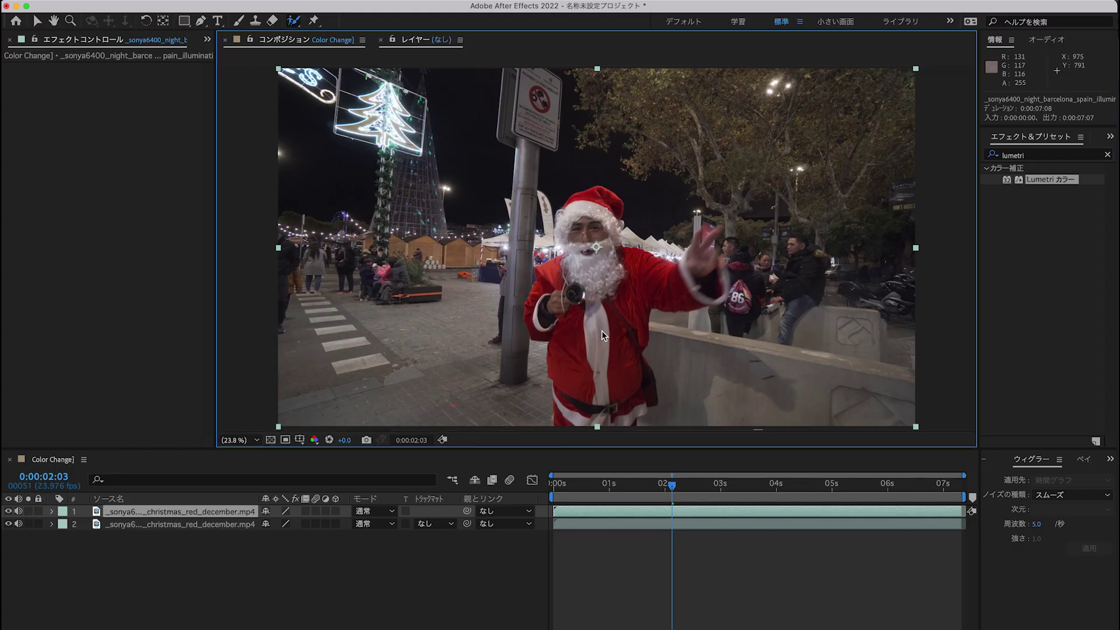
Open the top Santa clip in the Layer panel and apply Roto Brush & Refine Edge.
{"action": "double_click", "coordinate": [601, 330]}
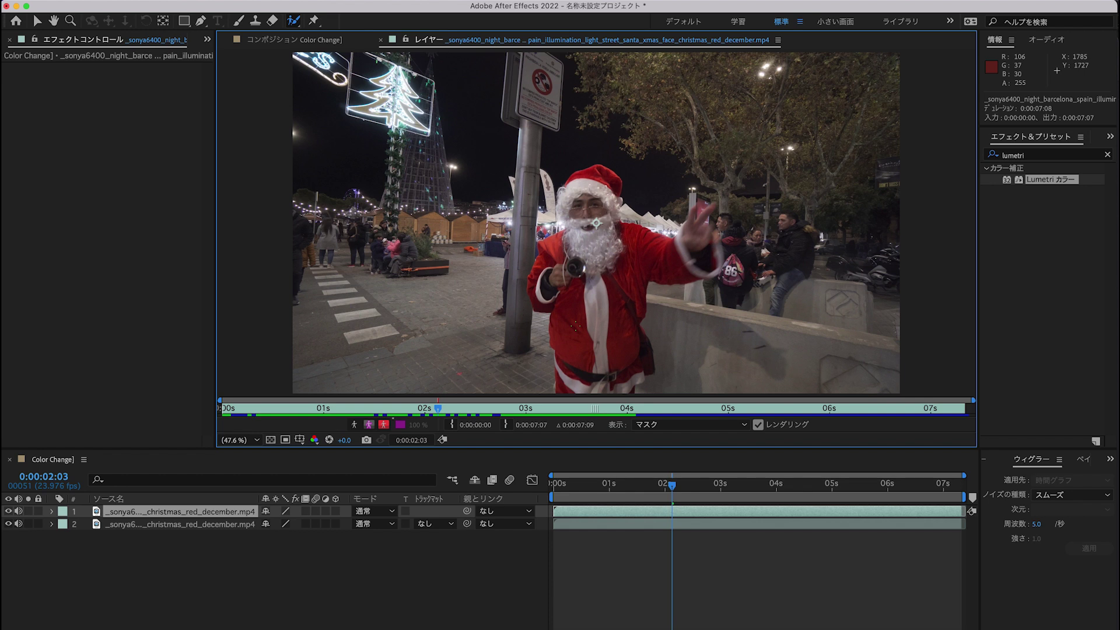
{"action": "left_click", "coordinate": [574, 322]}
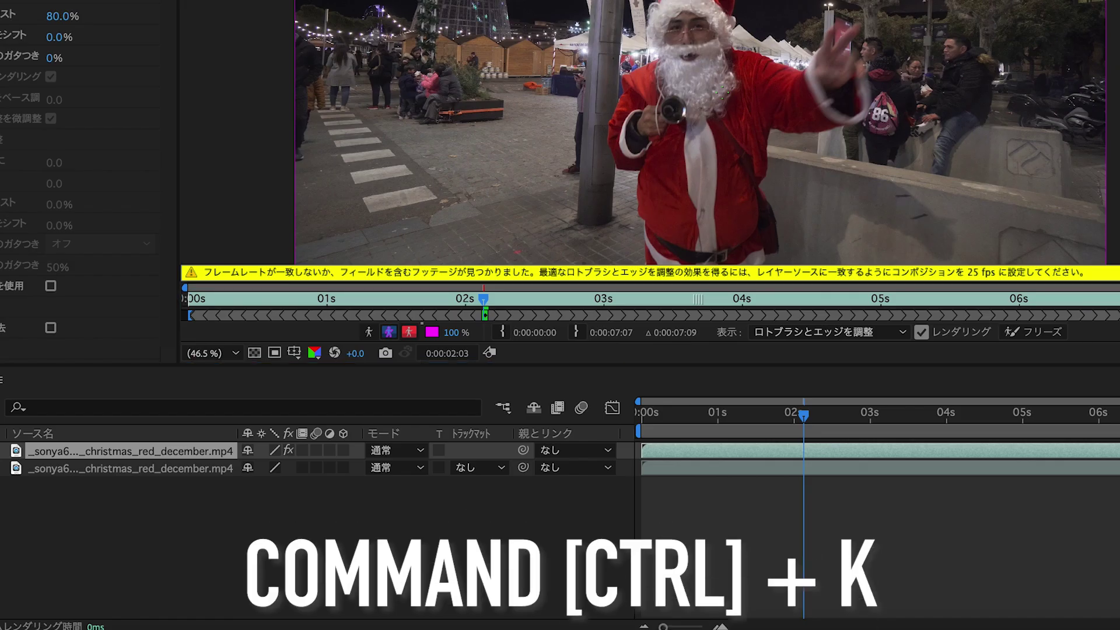
Change the composition's frame rate from 23.976 to 25 fps in Composition Settings.
{"action": "key", "text": "ctrl+k"}
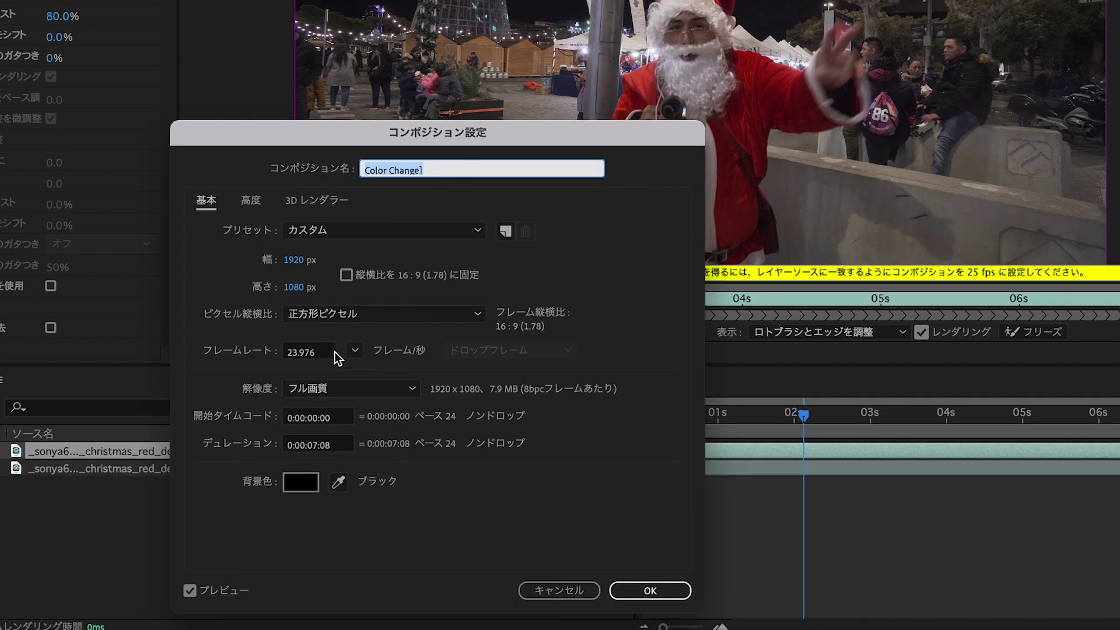
{"action": "double_click", "coordinate": [303, 353]}
{"action": "type", "text": "25"}
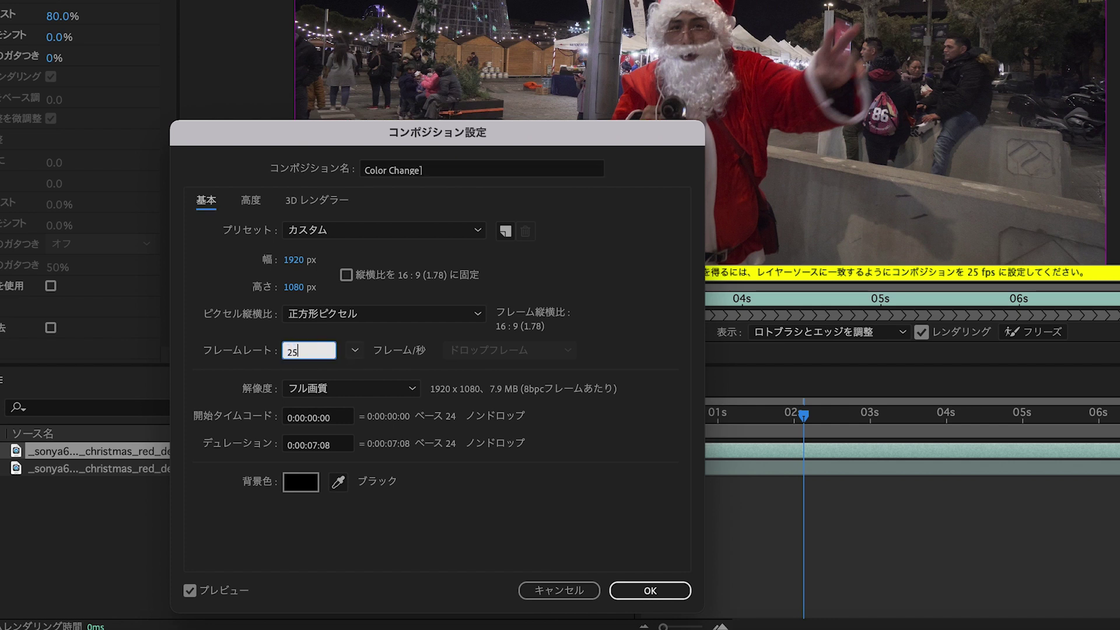
{"action": "key", "text": "Return"}
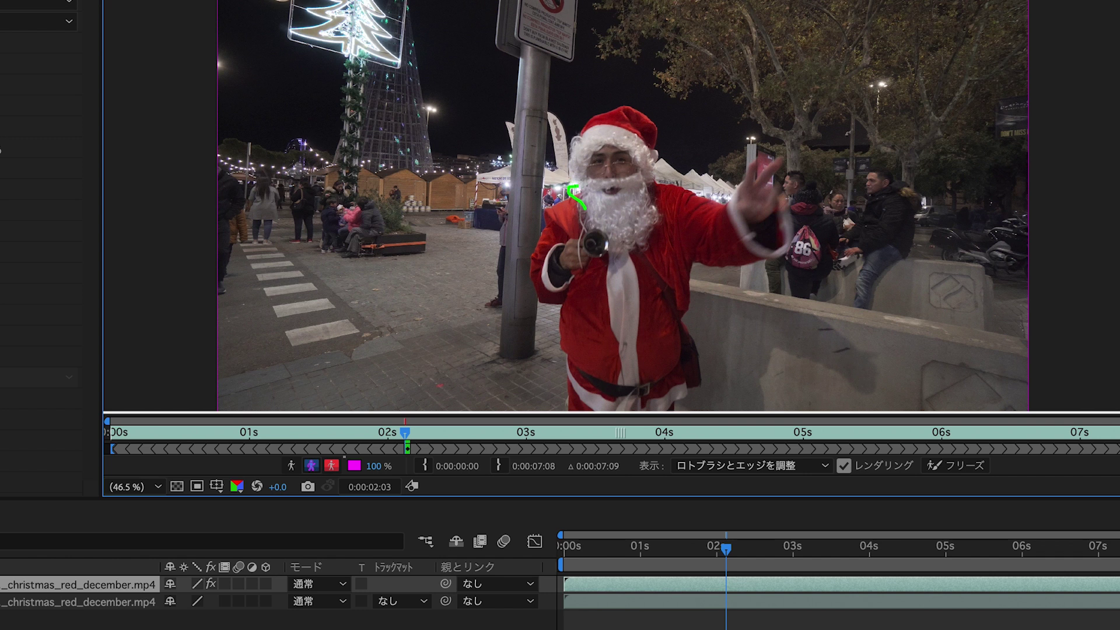
Paint a Roto Brush stroke over Santa and propagate it across frames 2:03–2:15.
{"action": "left_click_drag", "start_coordinate": [603, 141], "coordinate": [581, 211]}
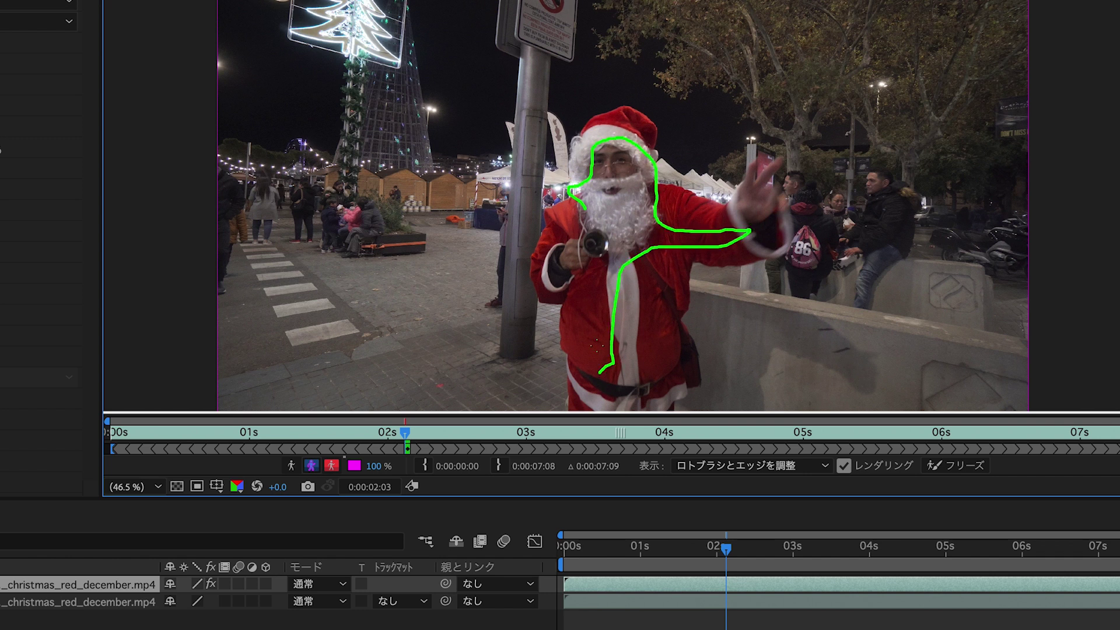
{"action": "key", "text": "space"}
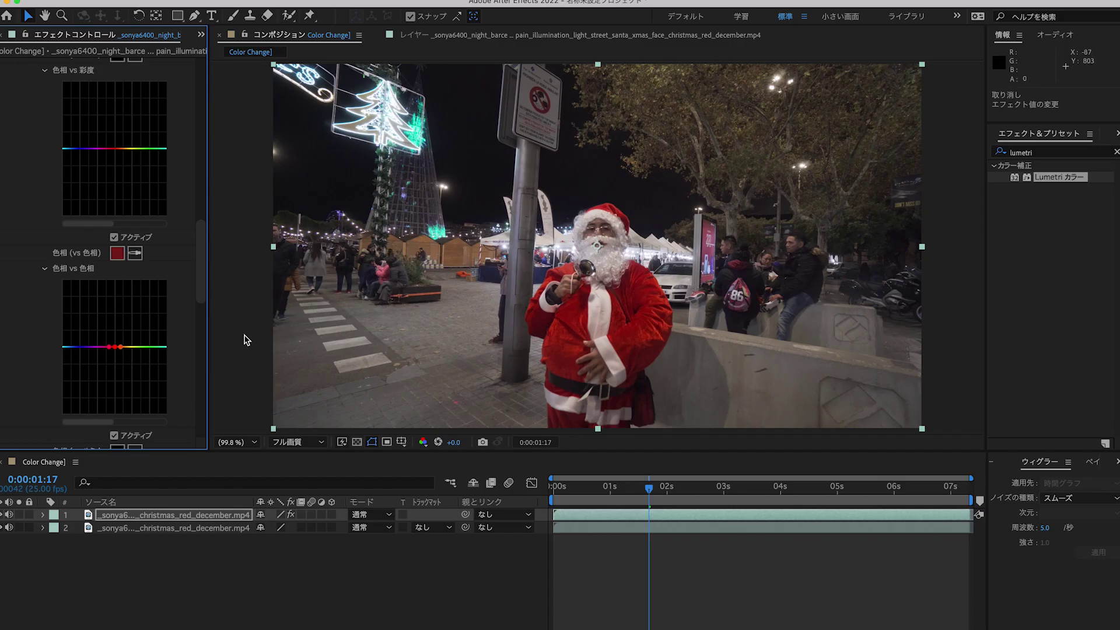
Shift the suit's red to green on the Hue vs Hue curve, preview, and solo-check the cutout layers.
{"action": "left_click_drag", "start_coordinate": [115, 350], "coordinate": [115, 306]}
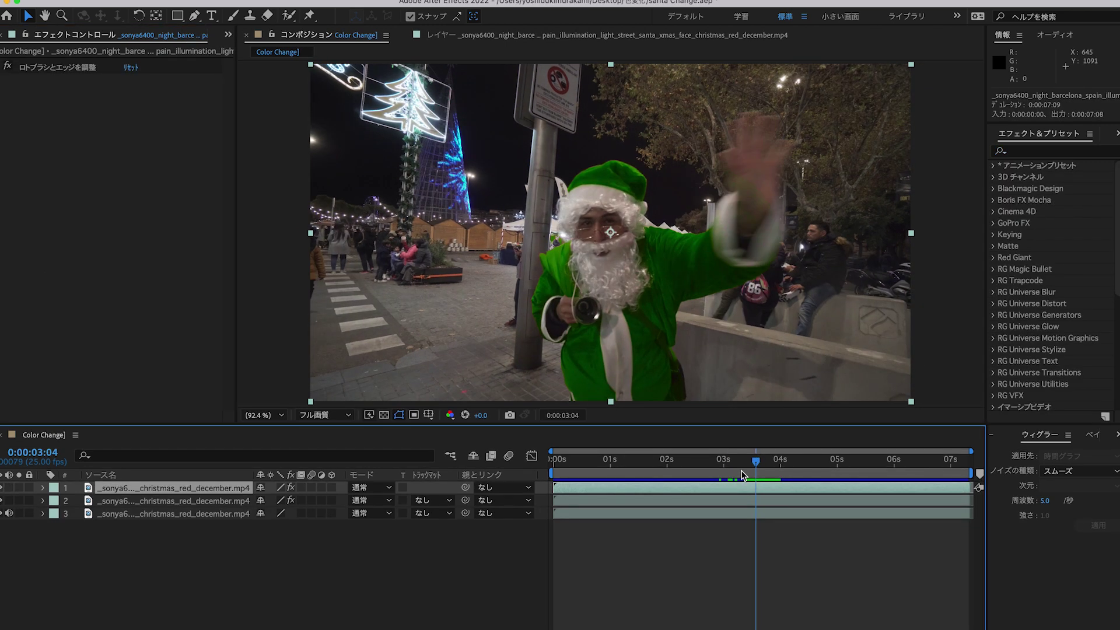
{"action": "key", "text": "space"}
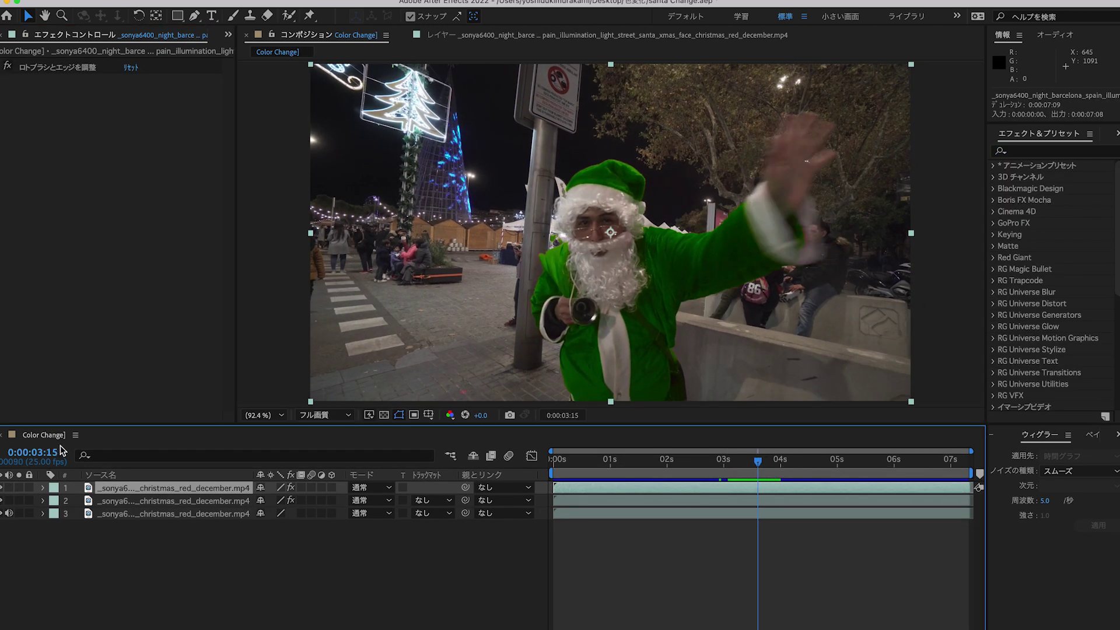
{"action": "left_click", "coordinate": [18, 489]}
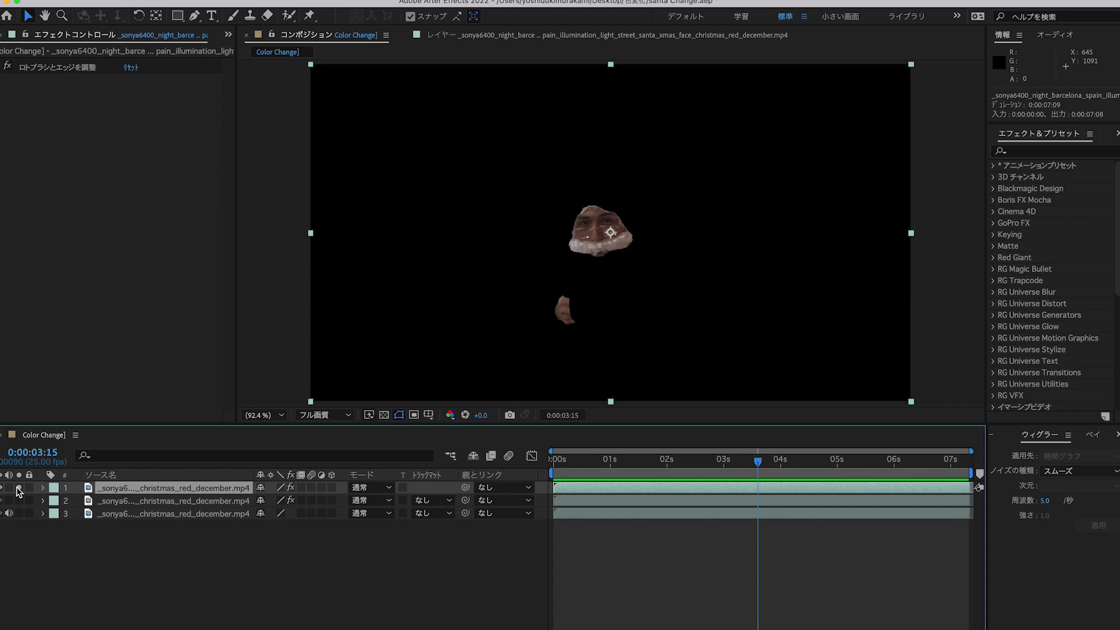
{"action": "left_click", "coordinate": [18, 489]}
{"action": "left_click", "coordinate": [18, 500]}
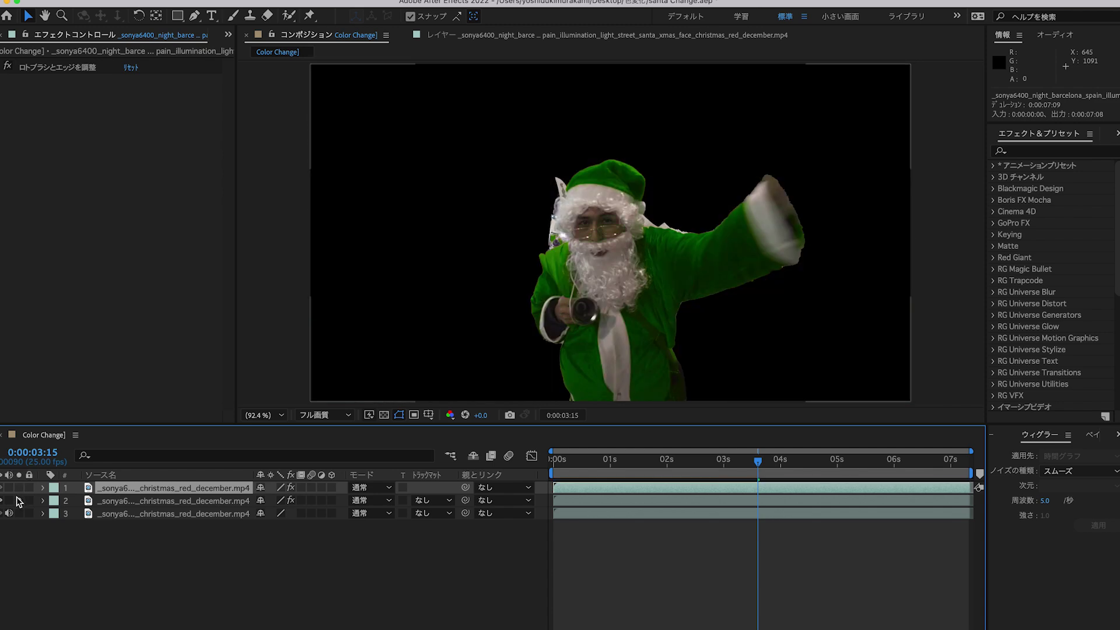
{"action": "left_click", "coordinate": [18, 500]}
Solo the original red Santa footage alongside the green Santa layer to compare them.
{"action": "left_click", "coordinate": [19, 514]}
{"action": "left_click", "coordinate": [19, 513]}
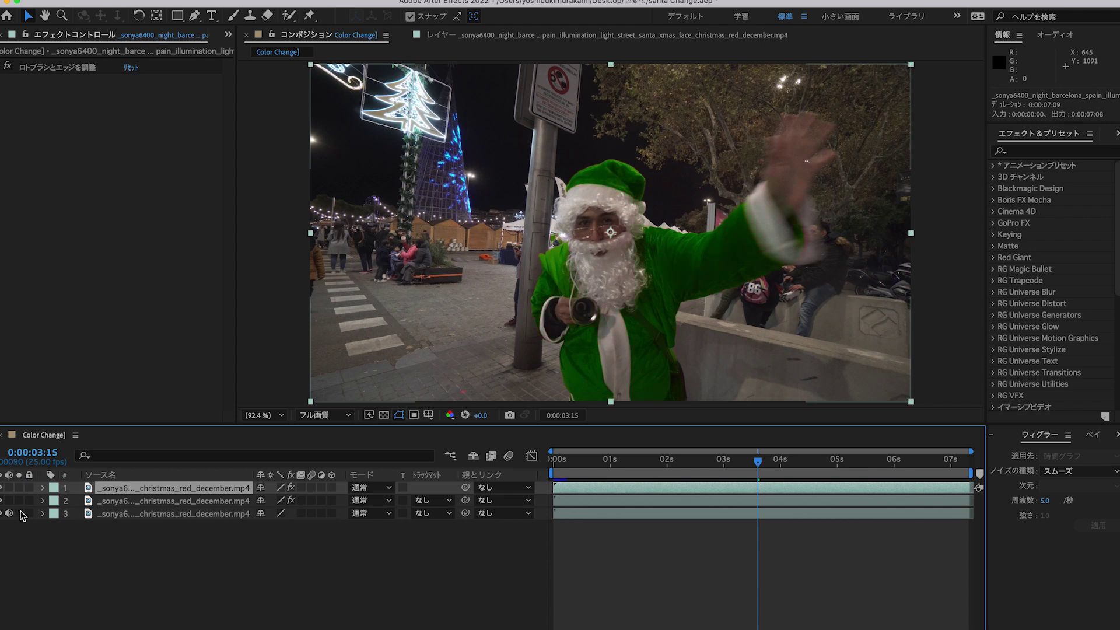
{"action": "left_click", "coordinate": [113, 514]}
{"action": "left_click", "coordinate": [19, 513]}
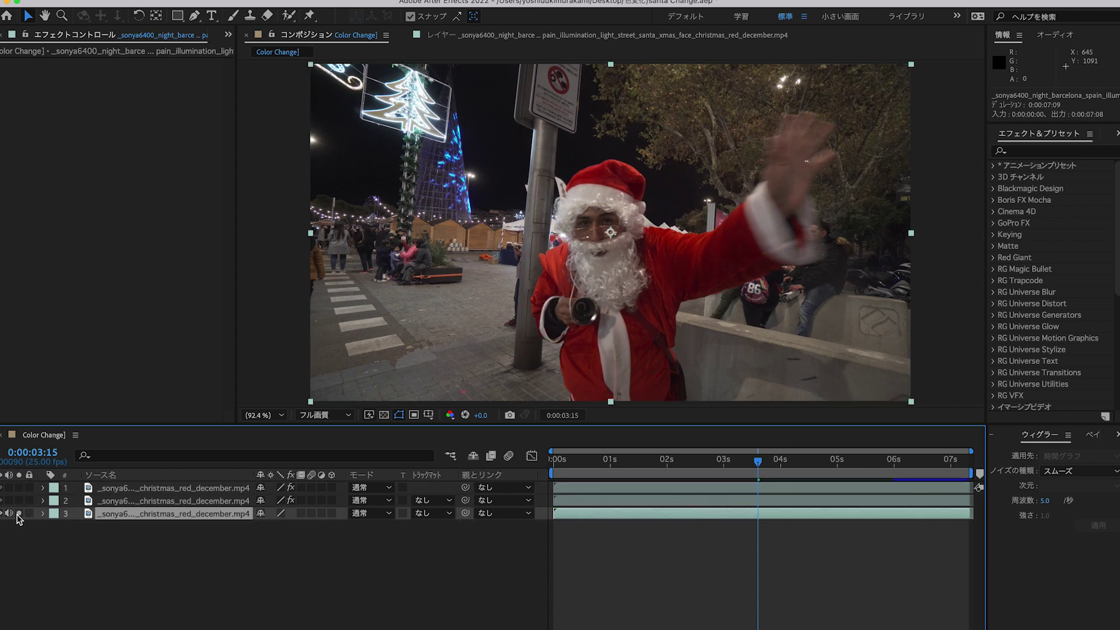
{"action": "left_click", "coordinate": [20, 502]}
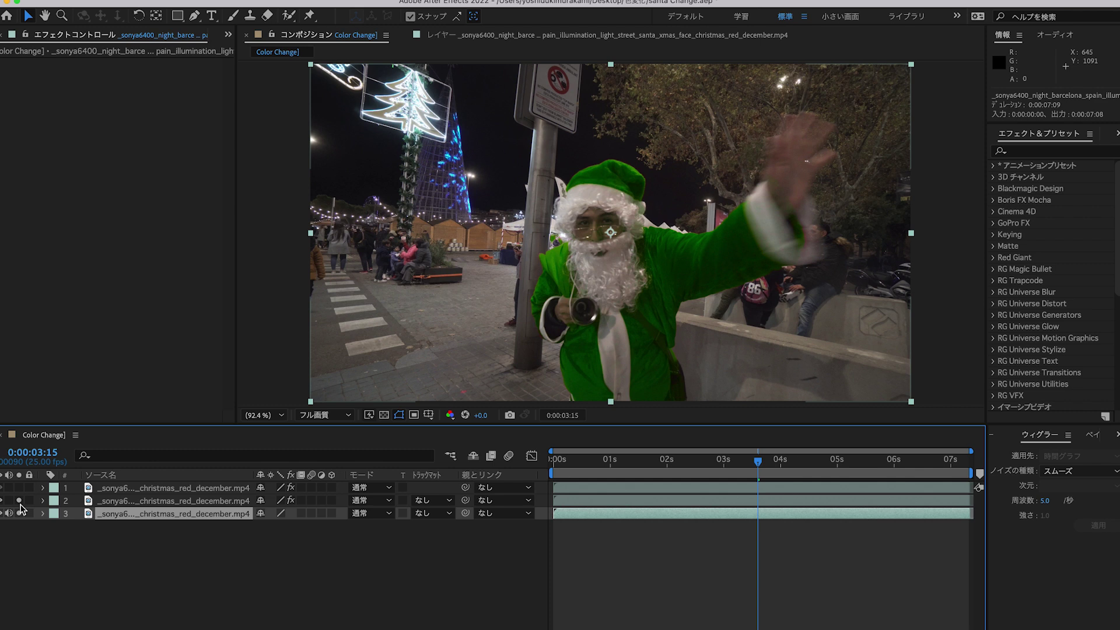
{"action": "left_click", "coordinate": [19, 487]}
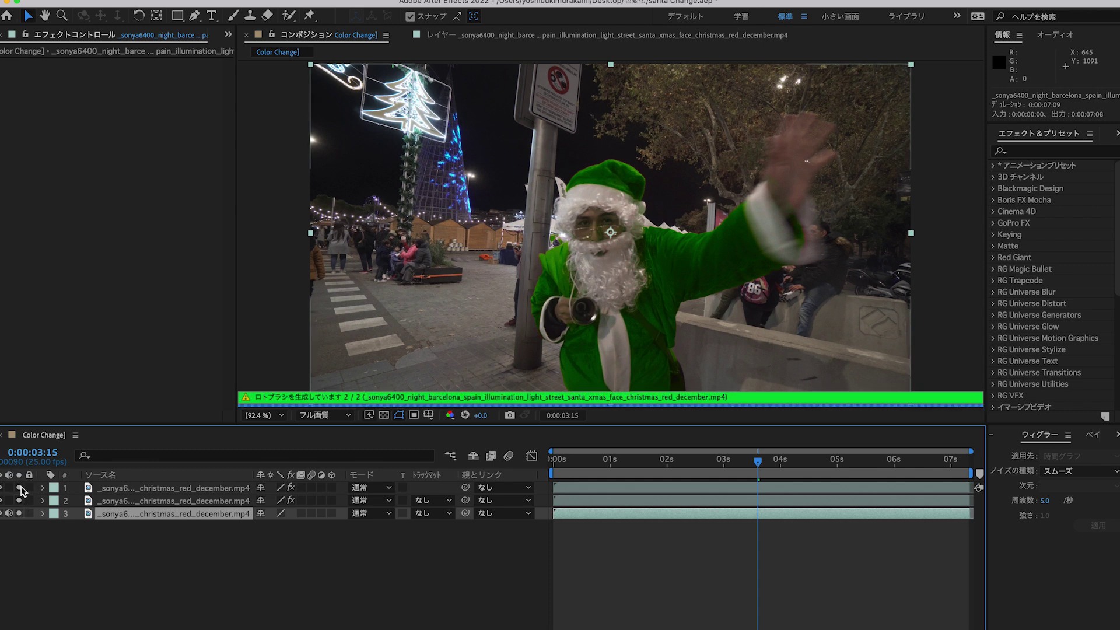